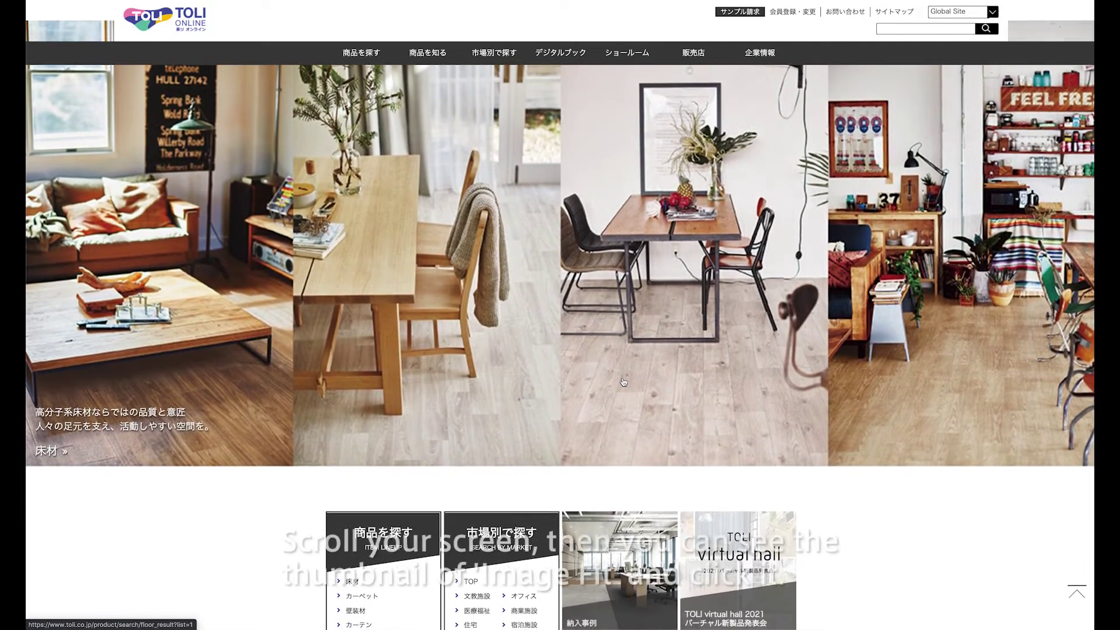
- Scroll down the TOLI homepage and open the 'TOLI Ai Simulator Image Fit' tile
scroll(623, 382, down, 5)
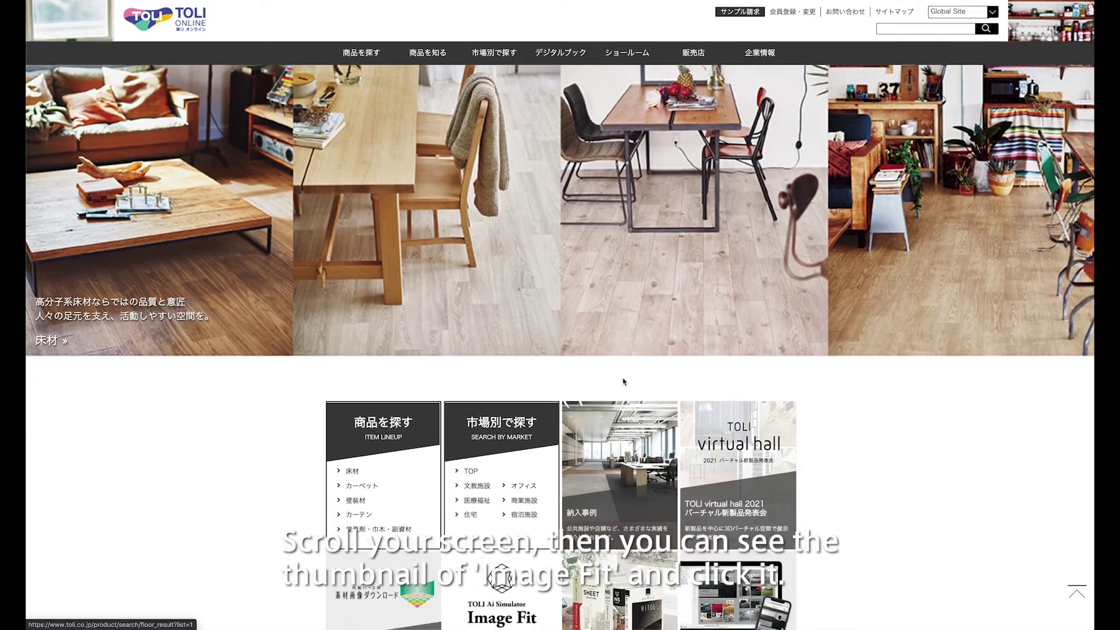
scroll(619, 385, down, 1)
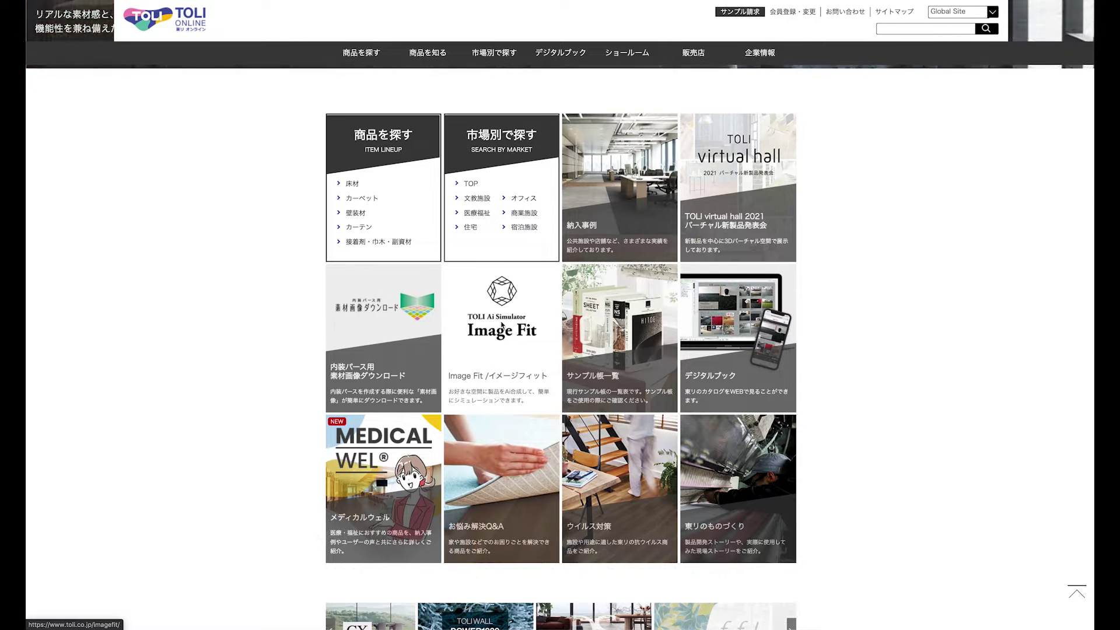
click(500, 369)
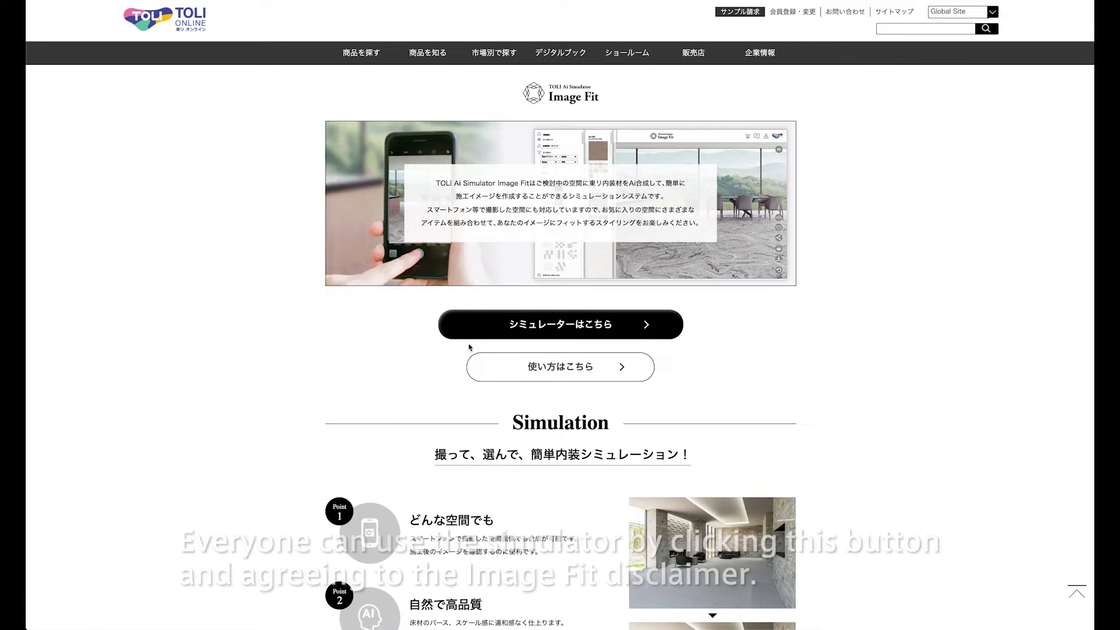
- Launch the simulator via 'シミュレーターはこちら' and accept the '同意する' disclaimer
click(581, 325)
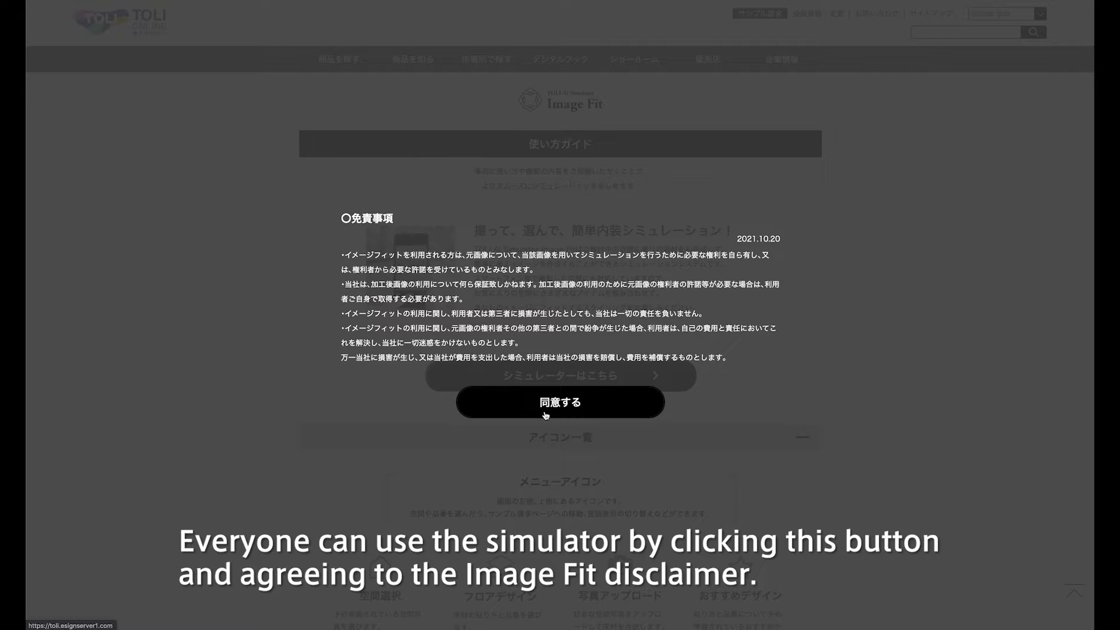
click(567, 410)
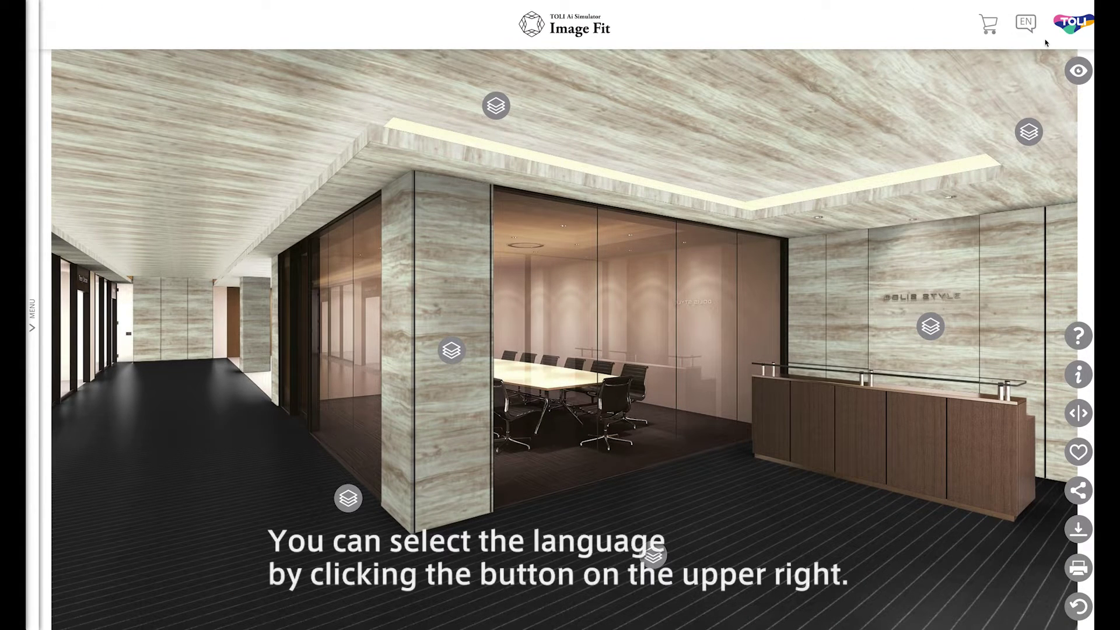
- Check the EN language choices without changing them, then open the MENU side panel
click(1027, 26)
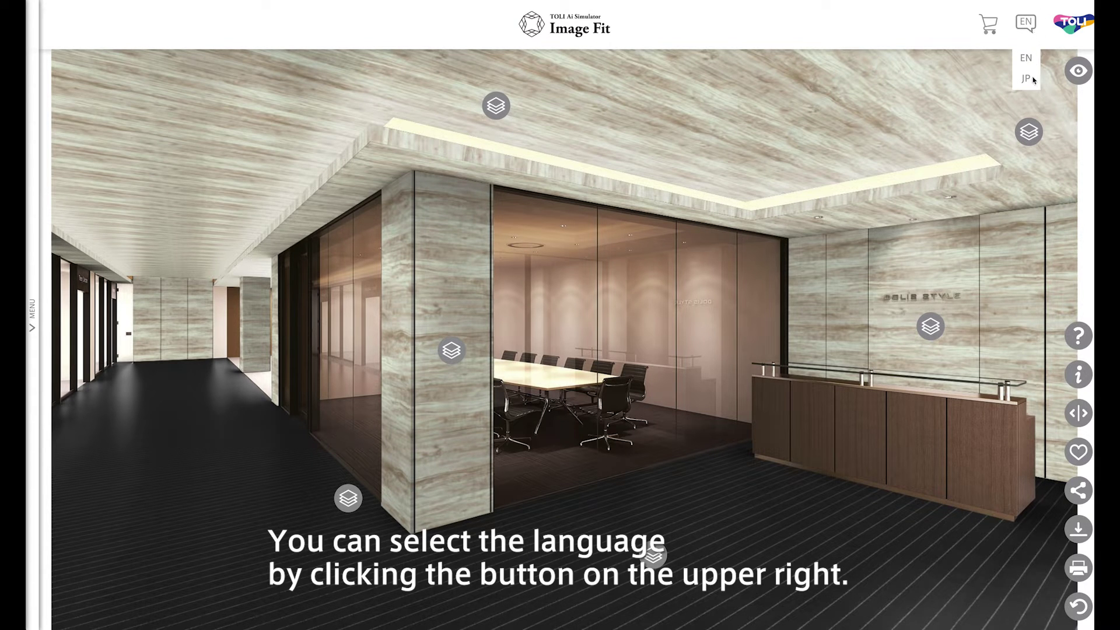
click(932, 75)
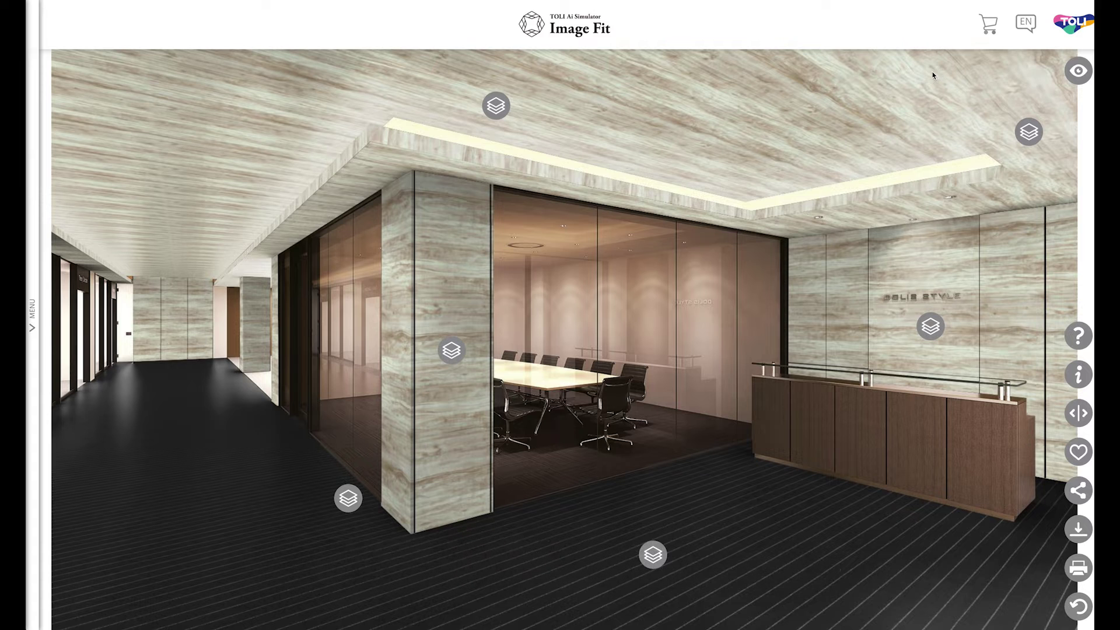
click(32, 315)
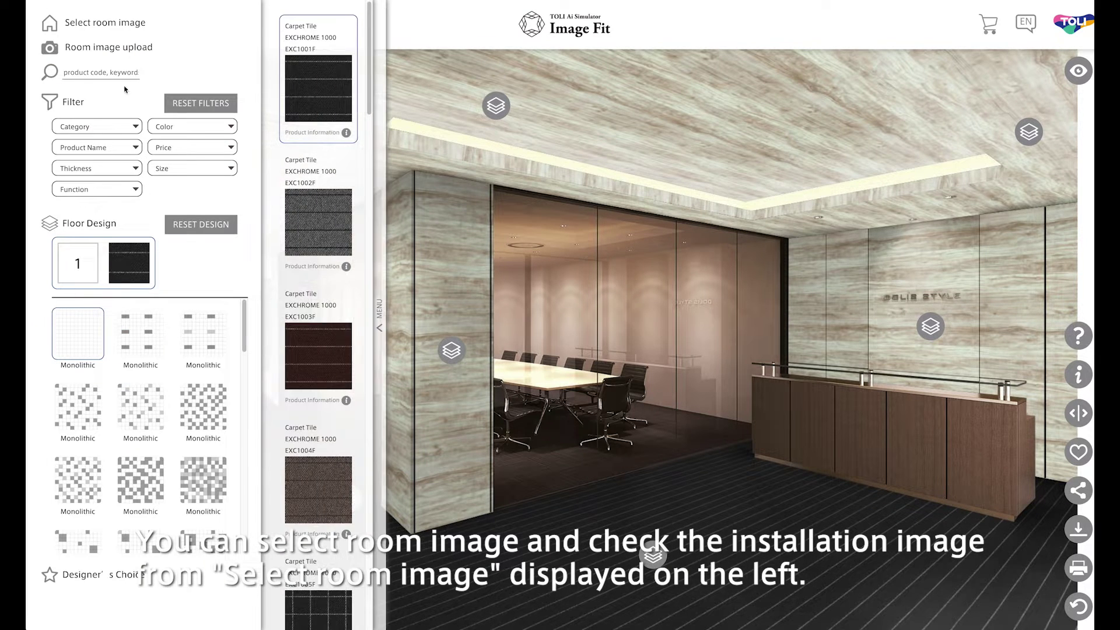
- Browse the Shop & Malls, Educational, Hotel, Medical and Residence samples, then load the kitchen-dining room
click(76, 25)
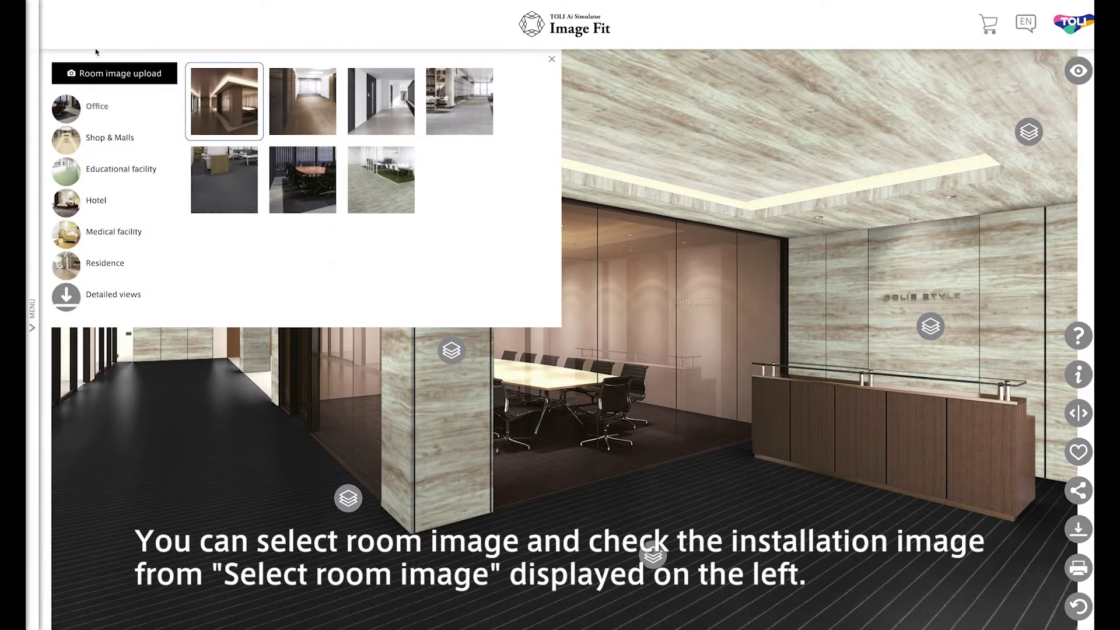
click(111, 140)
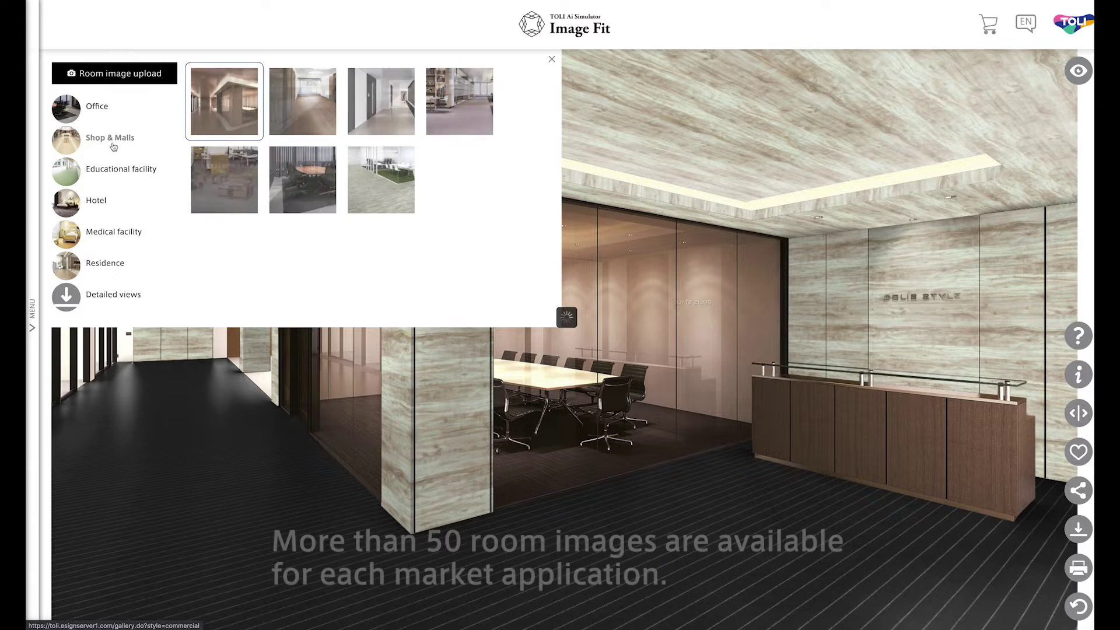
click(99, 176)
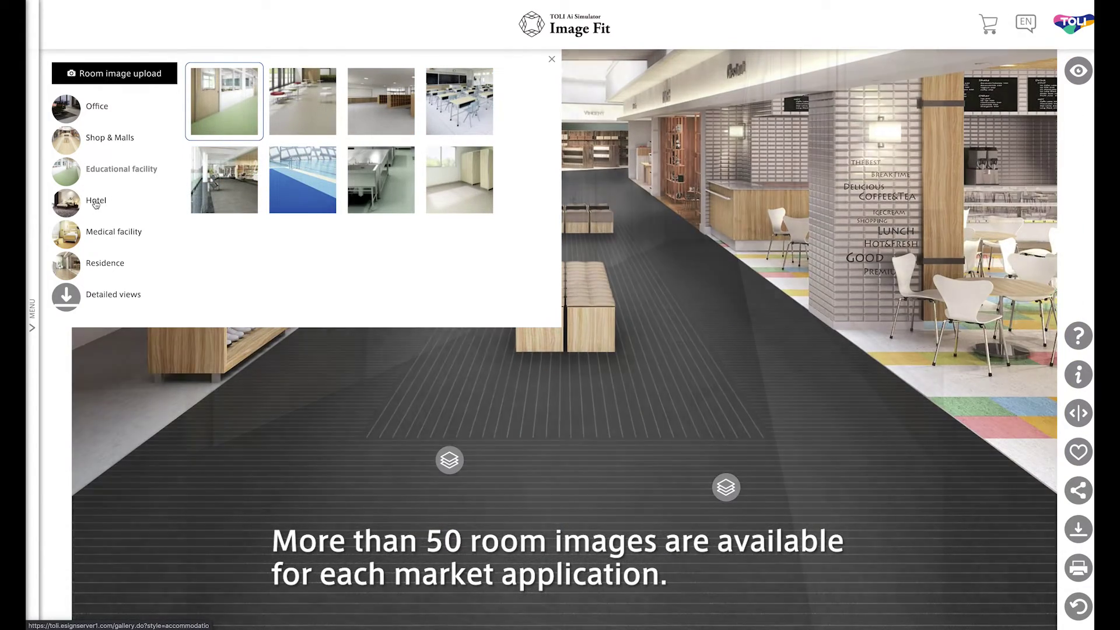
click(95, 202)
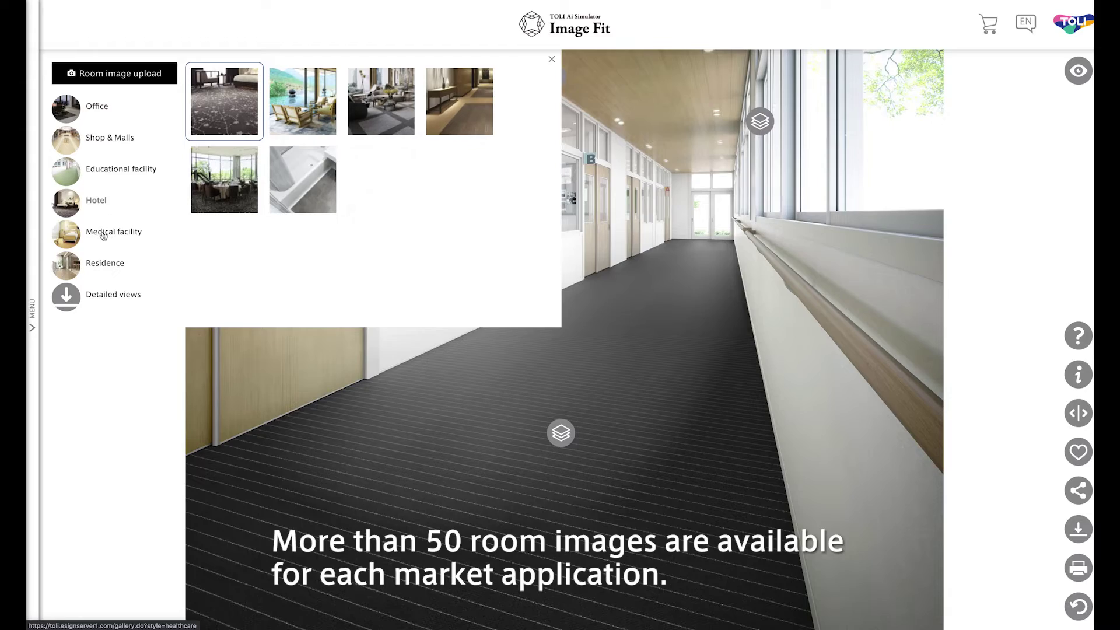
click(103, 234)
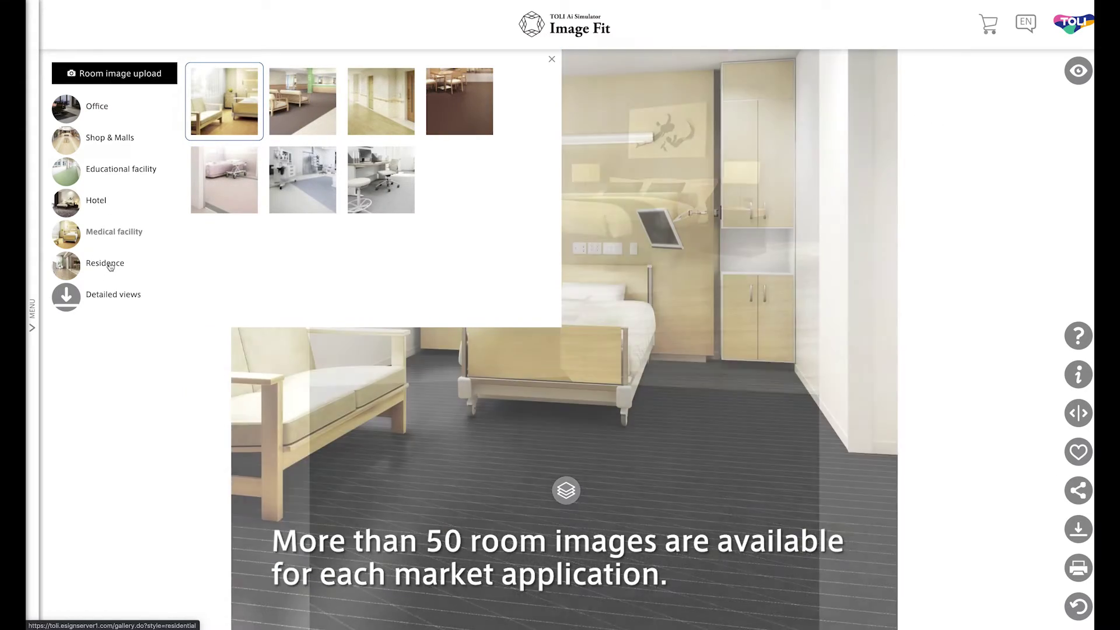
click(110, 266)
scroll(432, 189, down, 1)
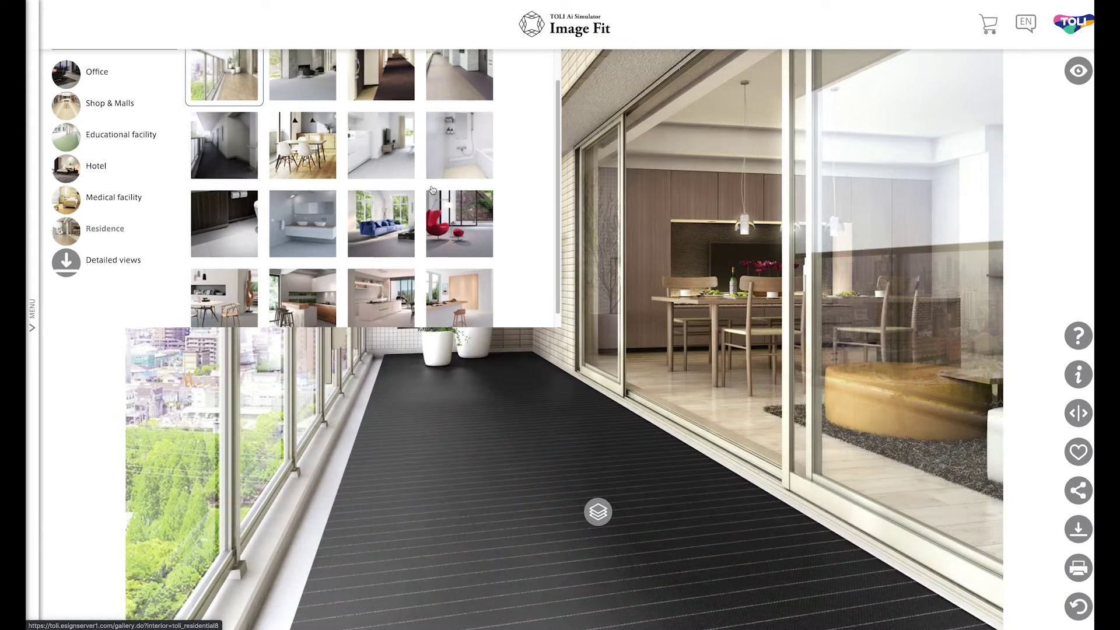
scroll(432, 189, down, 1)
scroll(432, 190, up, 2)
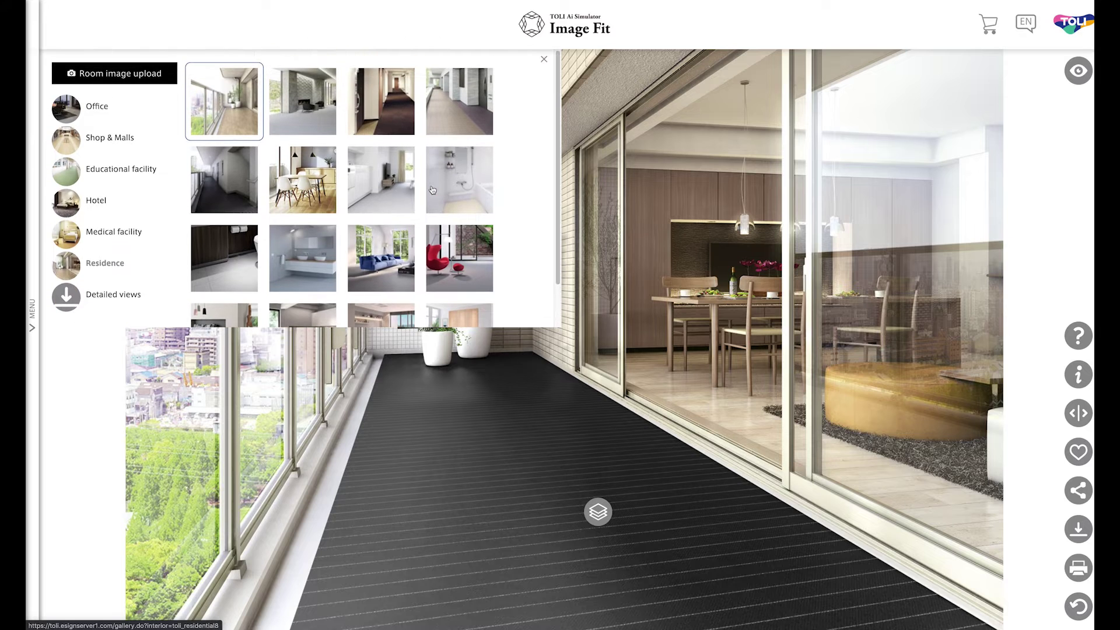
click(313, 182)
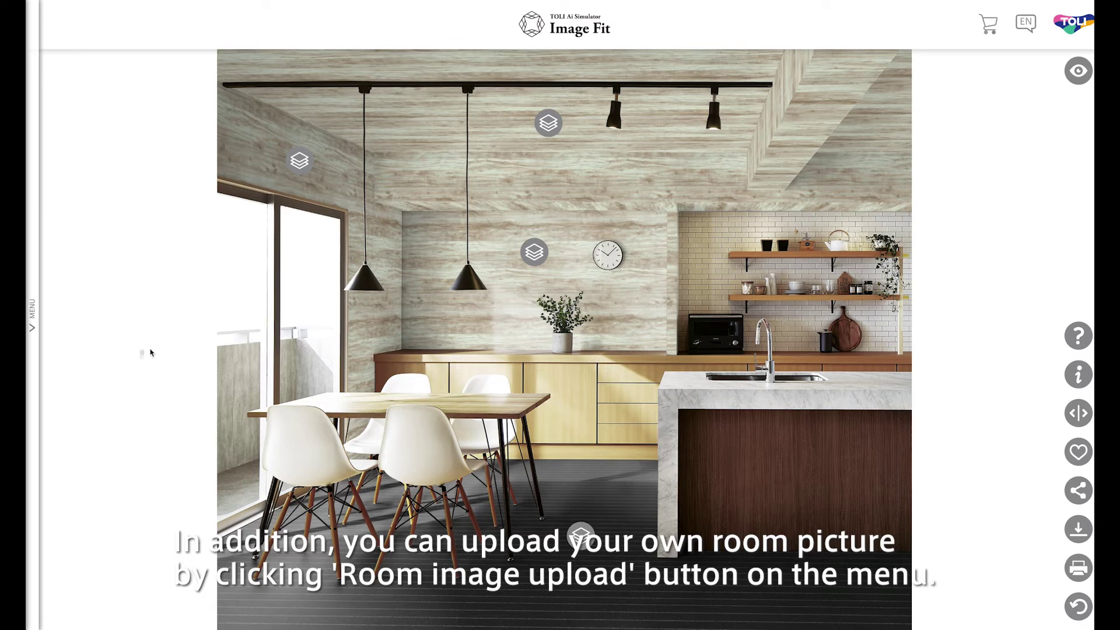
- Upload the office reception JPG and select it under My Room as the scene
click(33, 320)
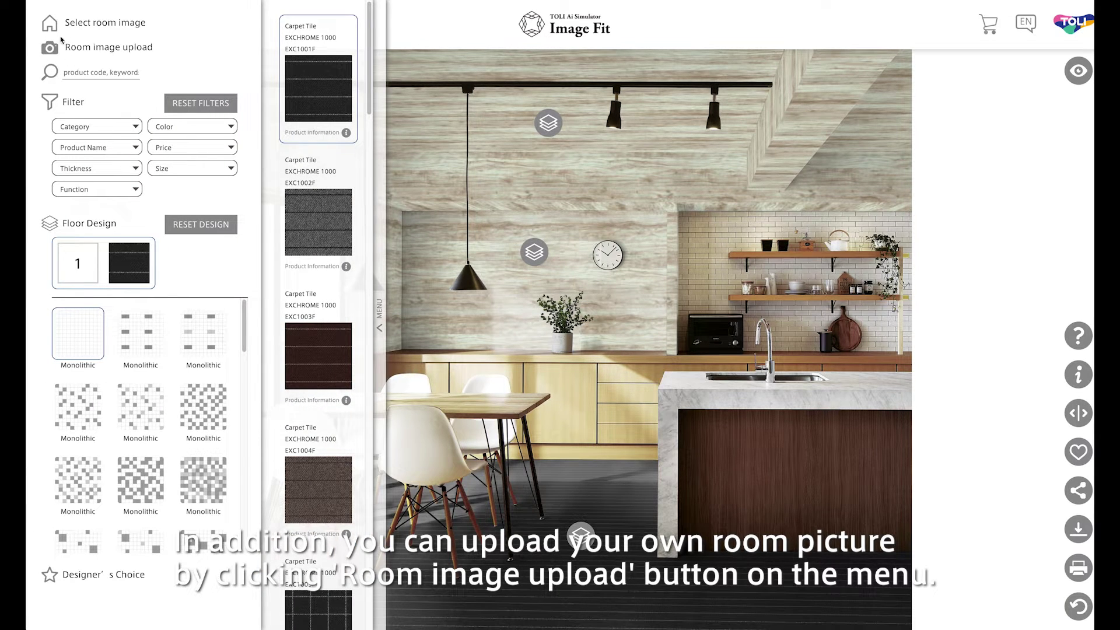
click(95, 52)
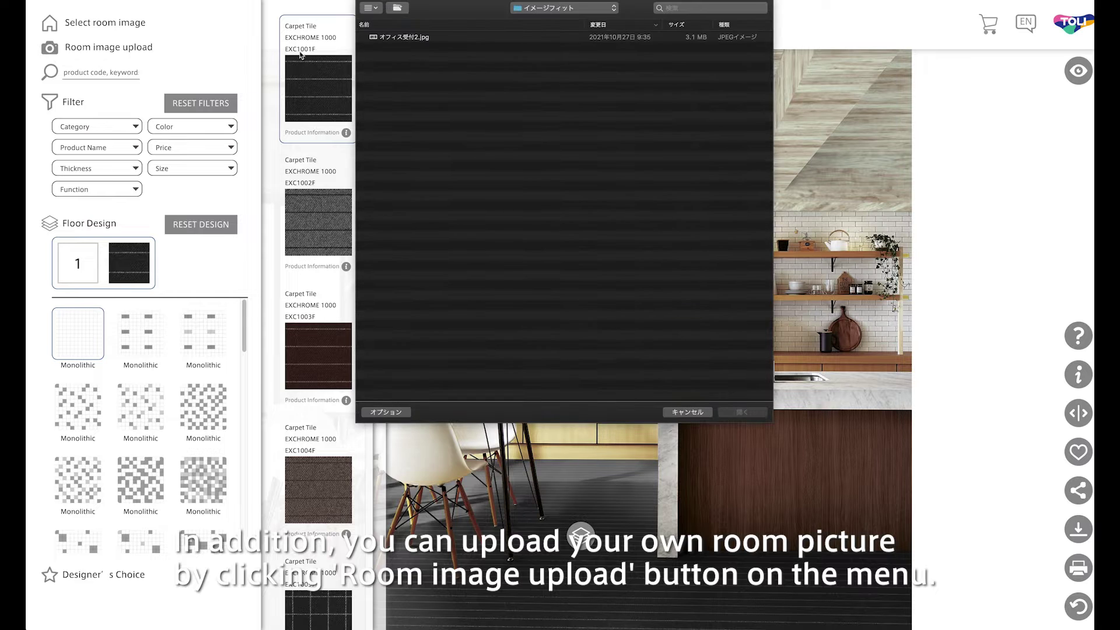
click(416, 39)
double_click(416, 39)
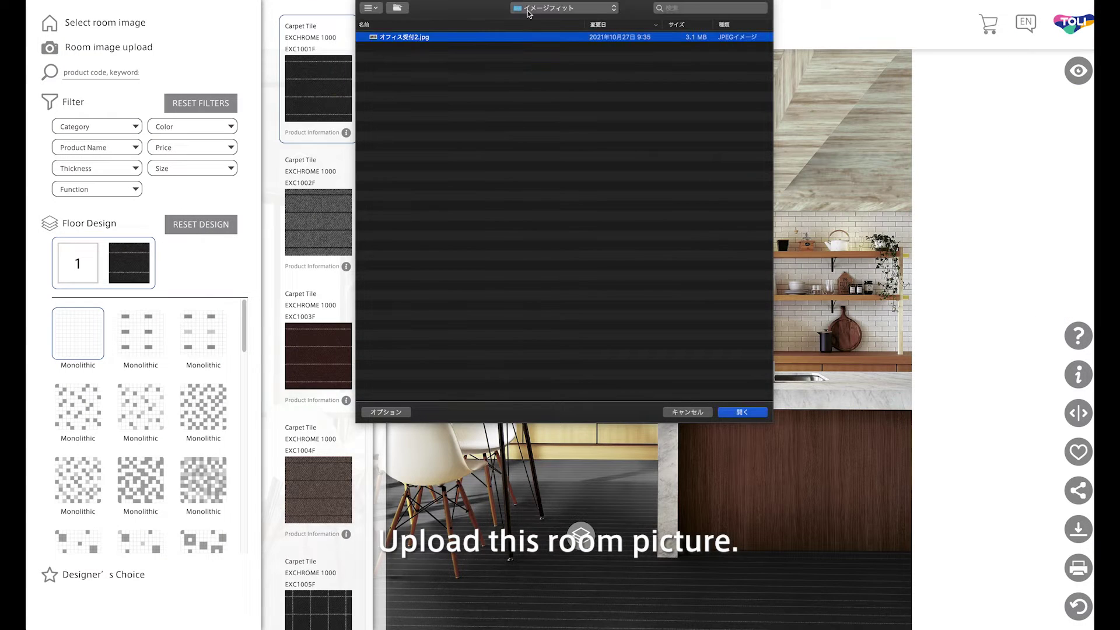
click(738, 412)
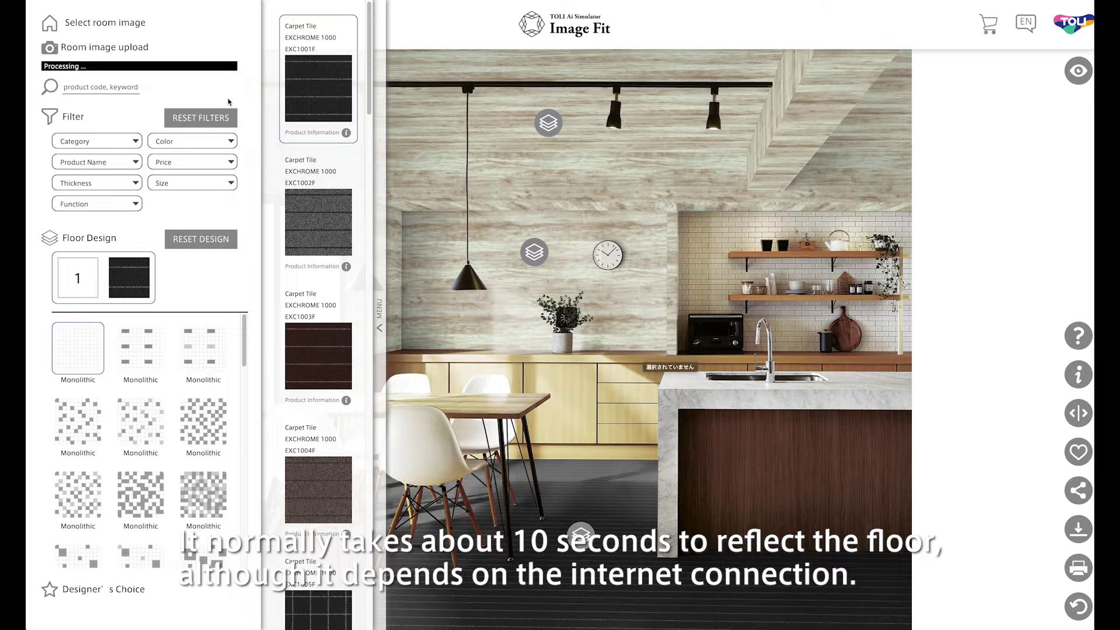
click(105, 22)
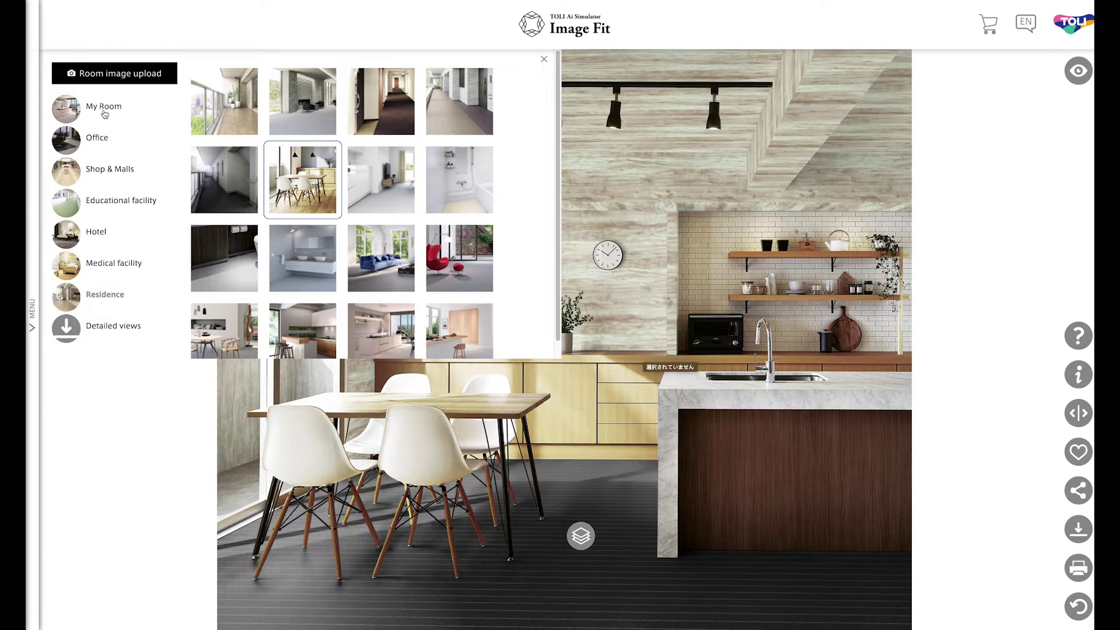
click(105, 111)
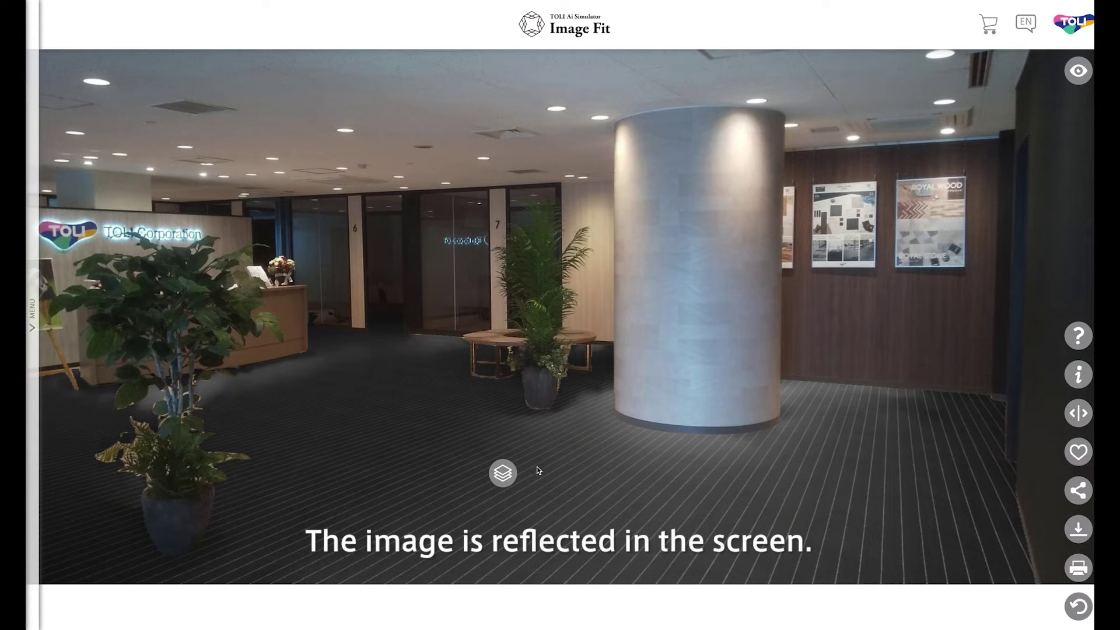
- Try the brown EXC1004F and dark red EXC1007F carpet tiles on the lobby floor
click(503, 473)
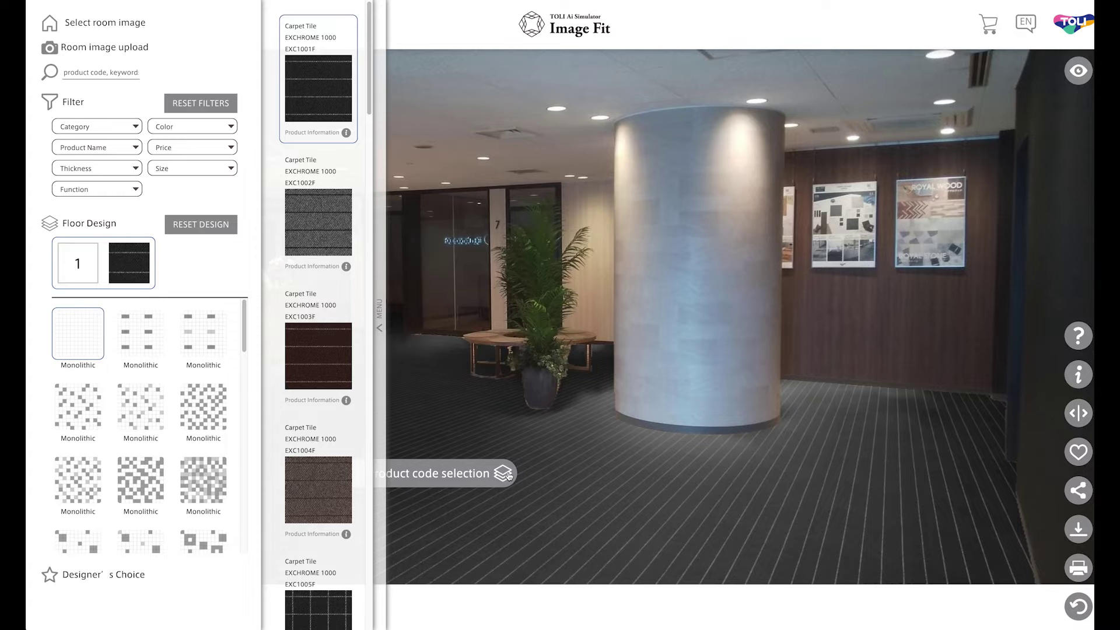
scroll(341, 250, down, 2)
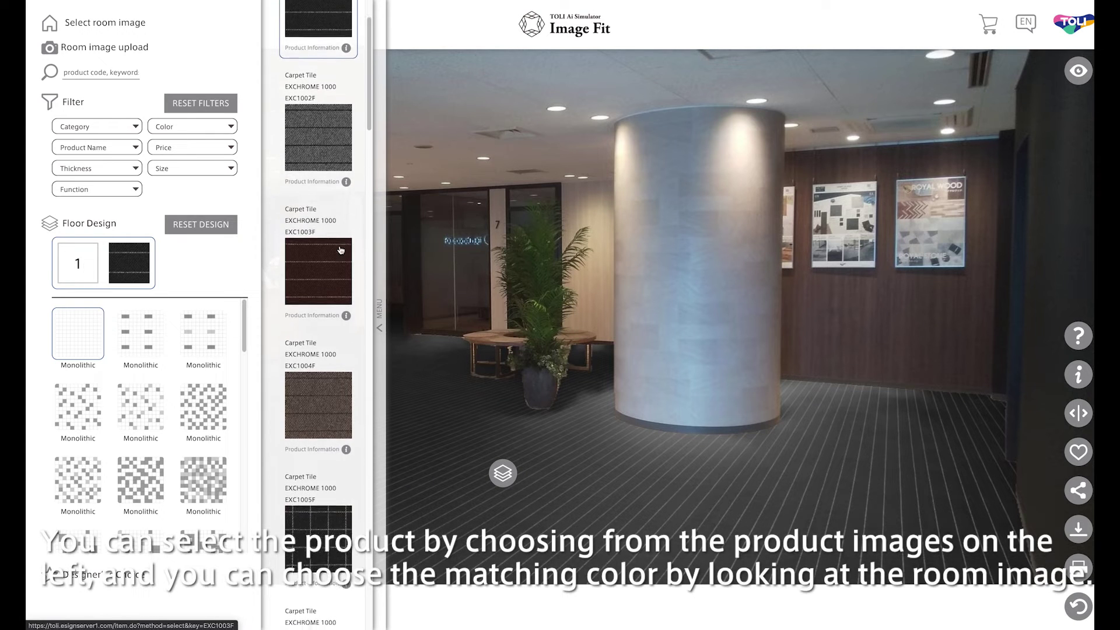
scroll(342, 250, down, 3)
click(329, 267)
scroll(328, 266, down, 3)
scroll(329, 266, down, 3)
click(324, 326)
- Try the grey wavy EXC1014F tile, then settle on the brown EXC1019F tile
scroll(324, 327, down, 4)
scroll(324, 327, down, 9)
scroll(324, 327, down, 2)
click(324, 329)
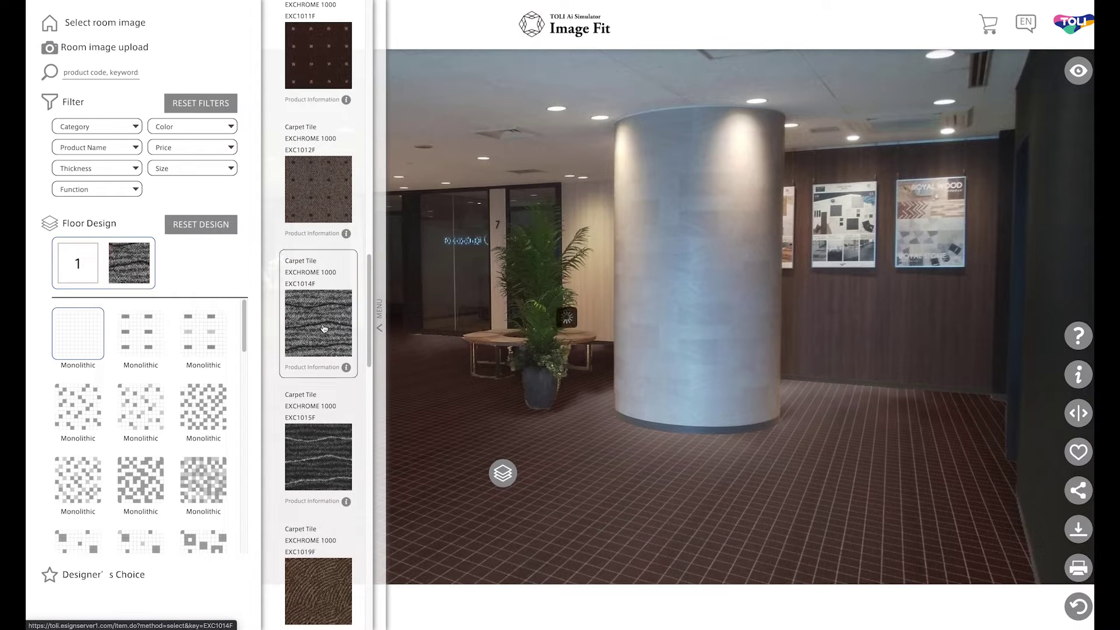
scroll(324, 328, down, 6)
scroll(324, 328, down, 1)
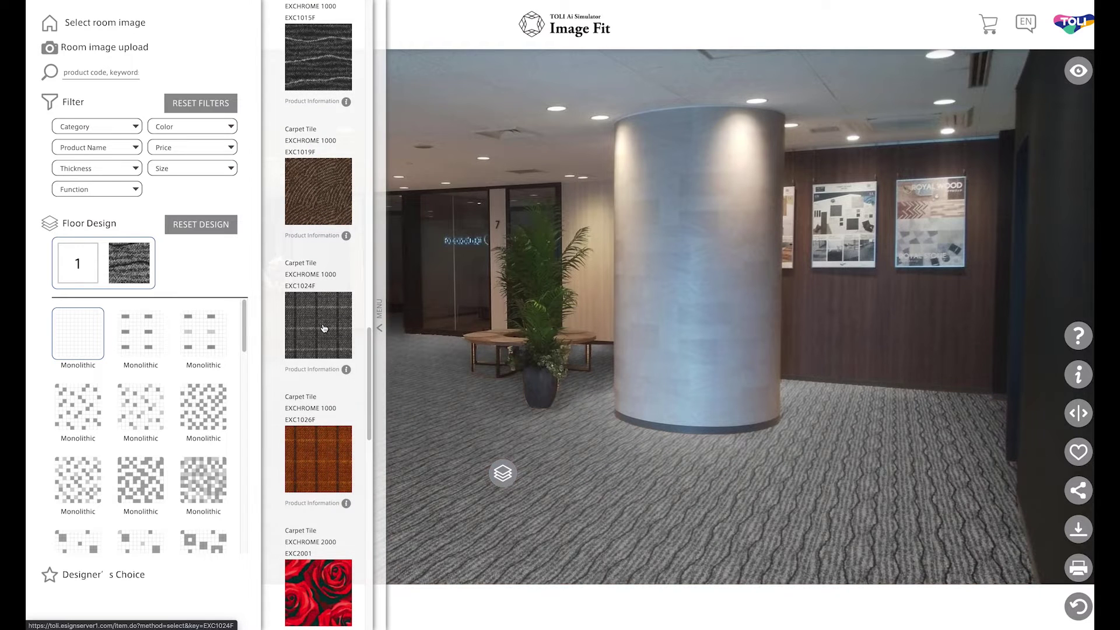
scroll(324, 329, up, 2)
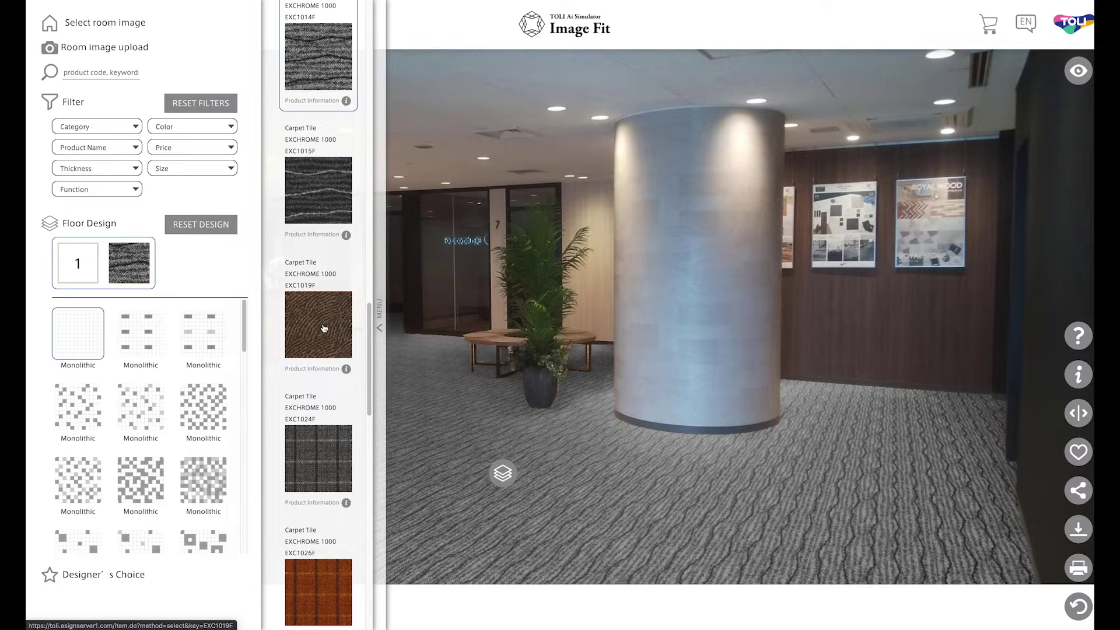
click(323, 328)
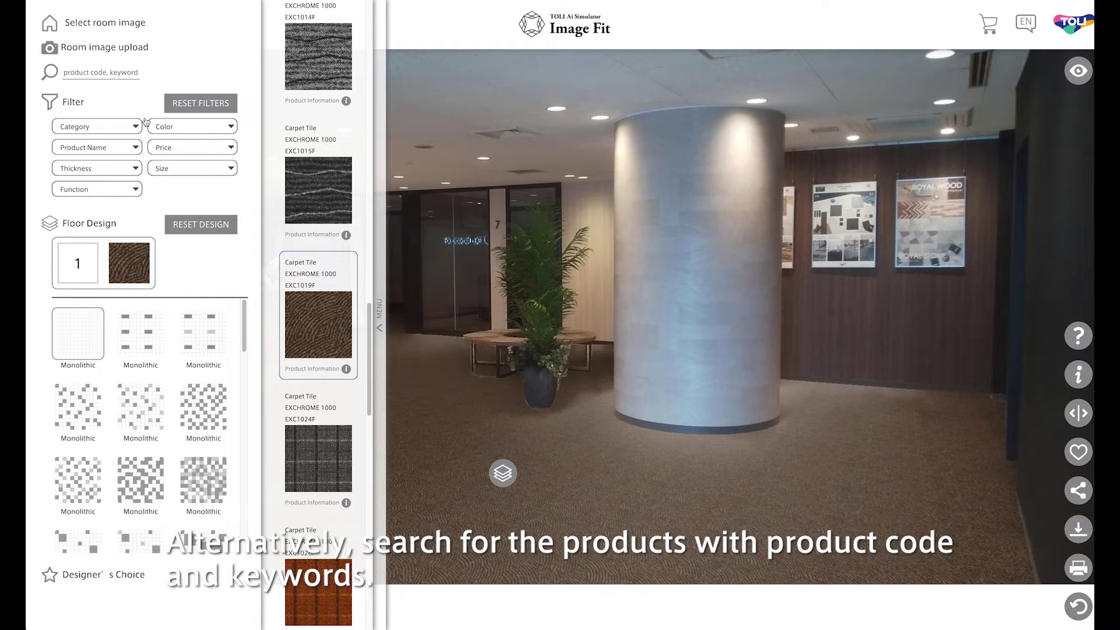
click(85, 73)
text(Dyna)
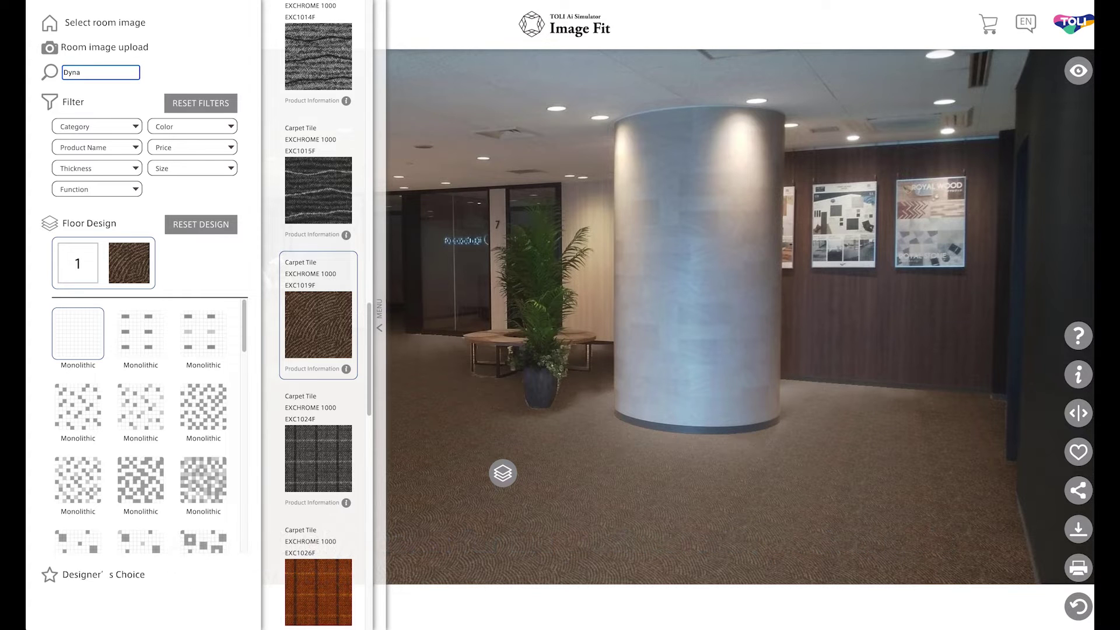
key(Return)
scroll(568, 325, down, 10)
scroll(567, 324, up, 10)
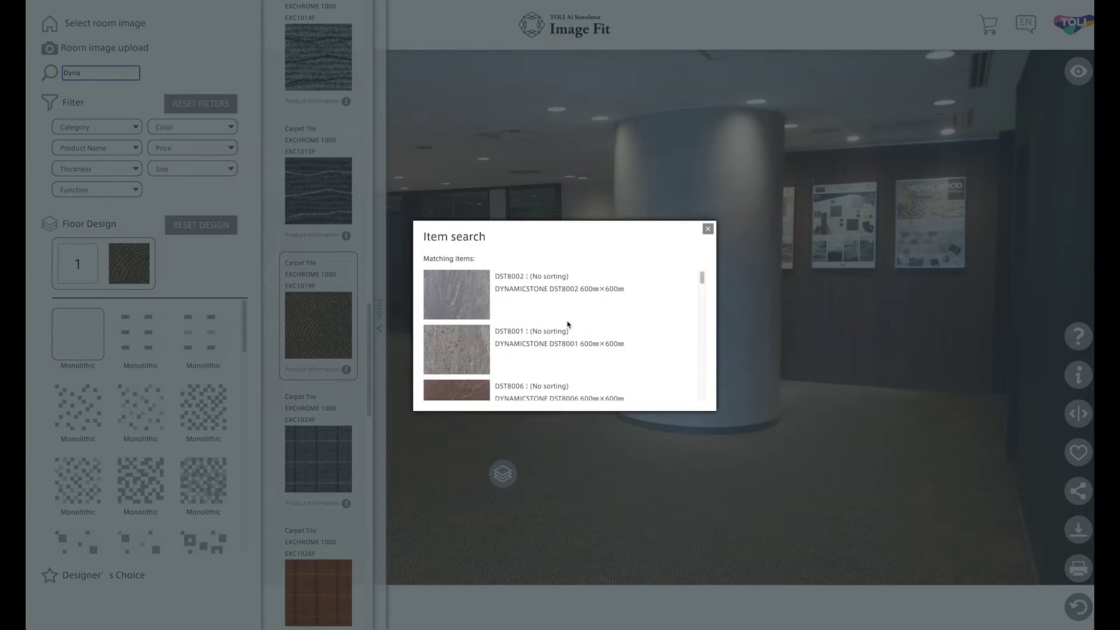
double_click(111, 73)
text(EXC)
key(Return)
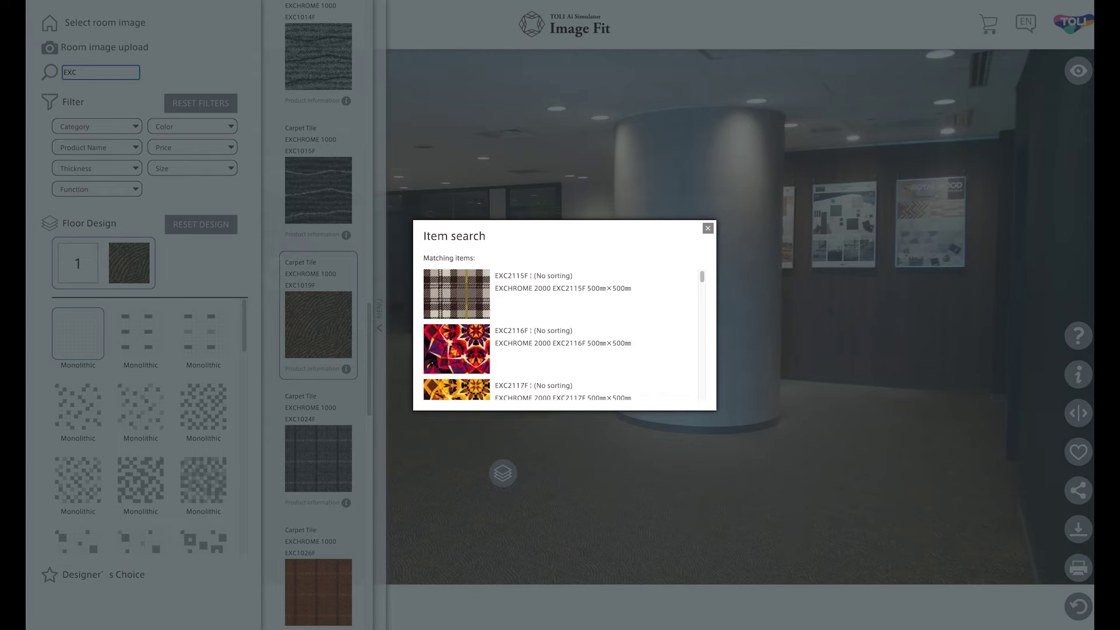
scroll(563, 310, down, 15)
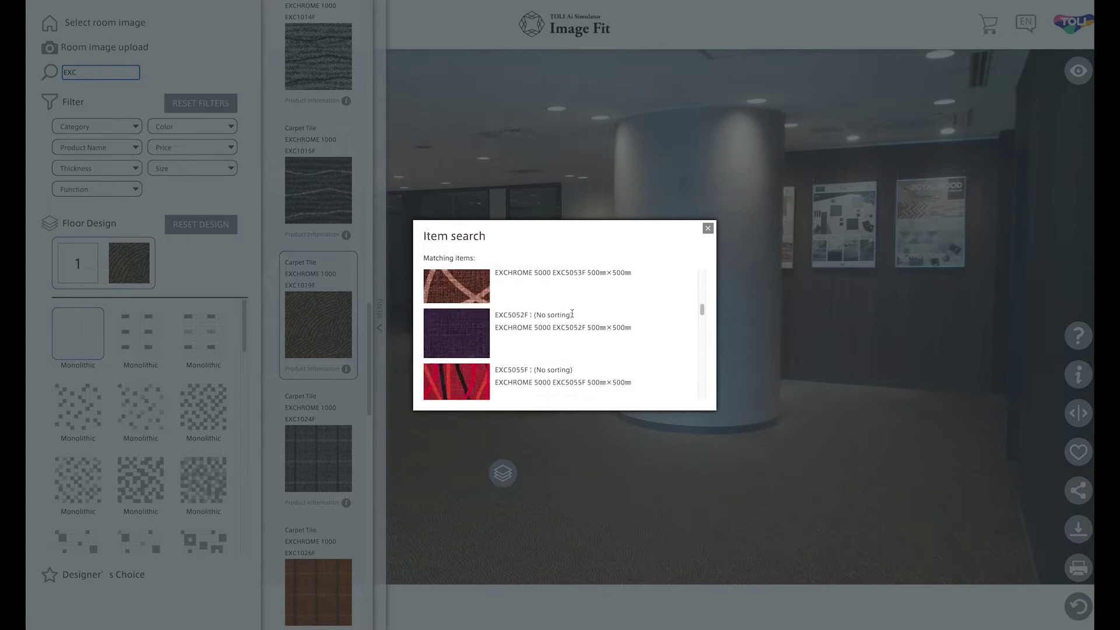
scroll(571, 313, up, 15)
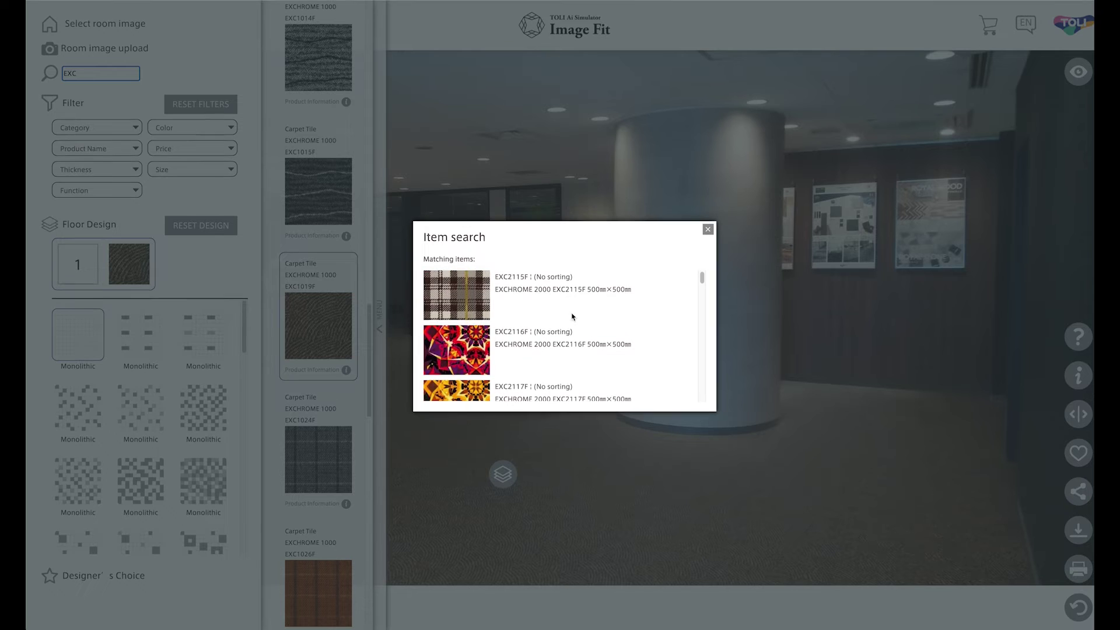
click(708, 229)
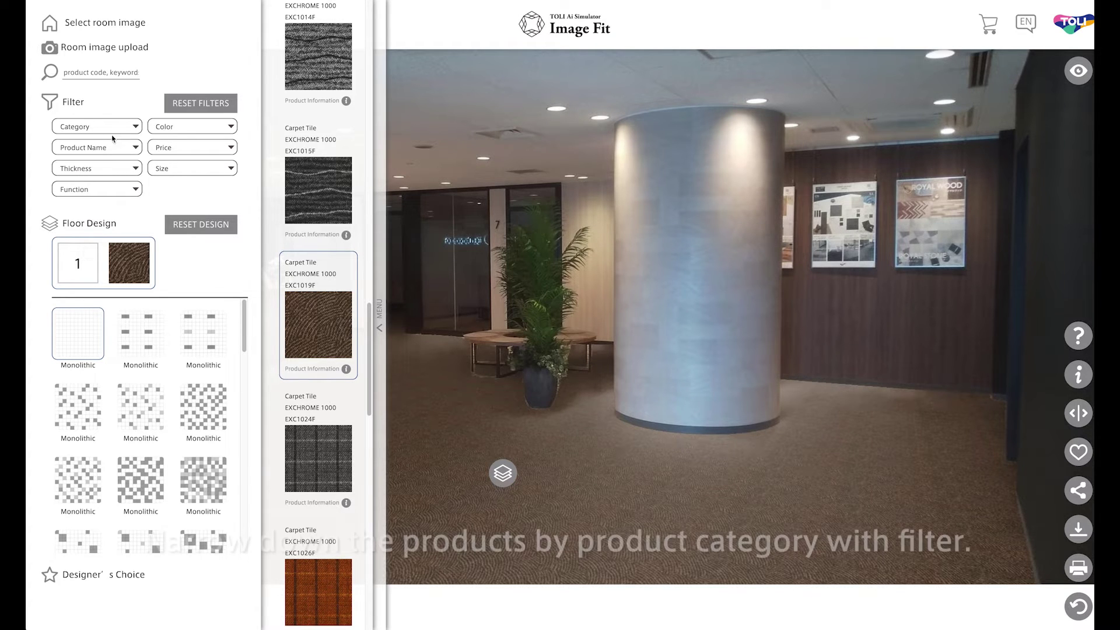
click(97, 128)
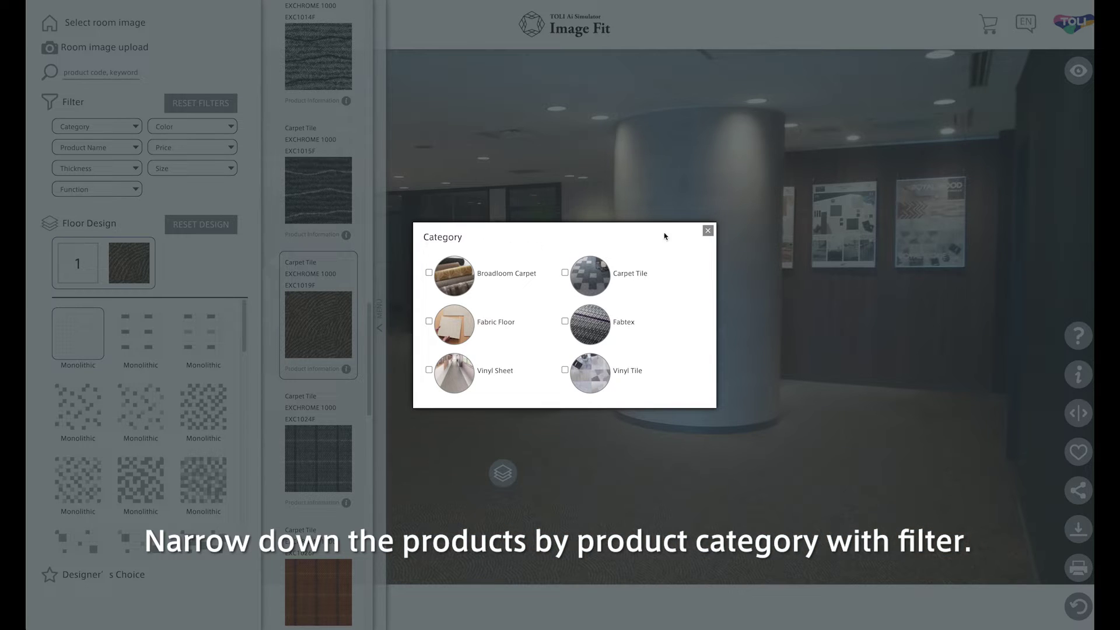
click(707, 231)
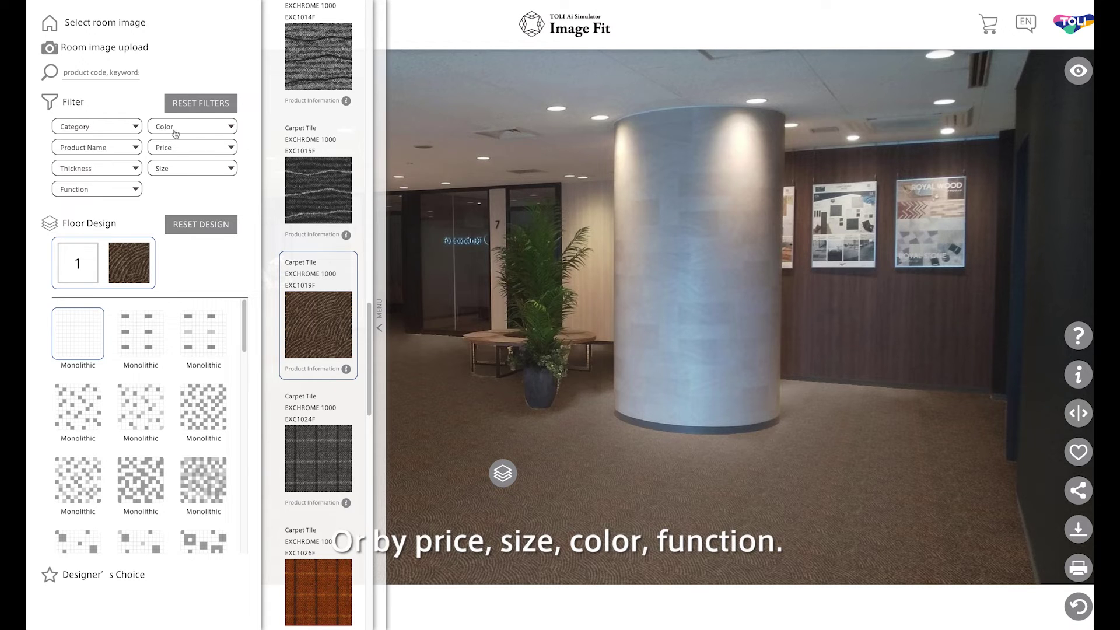
click(194, 132)
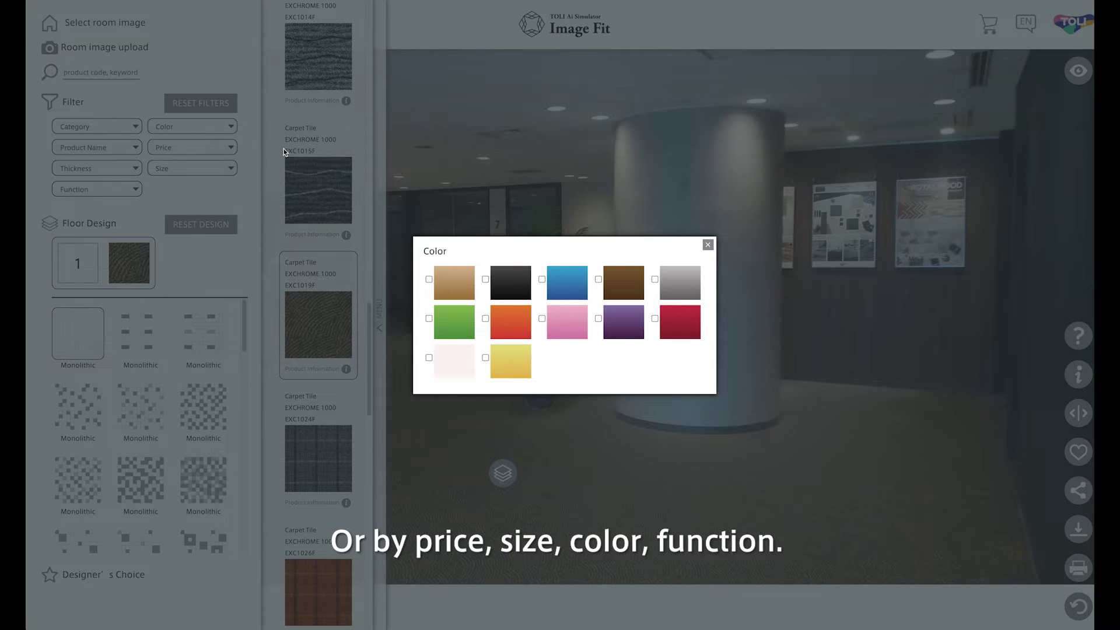
click(708, 246)
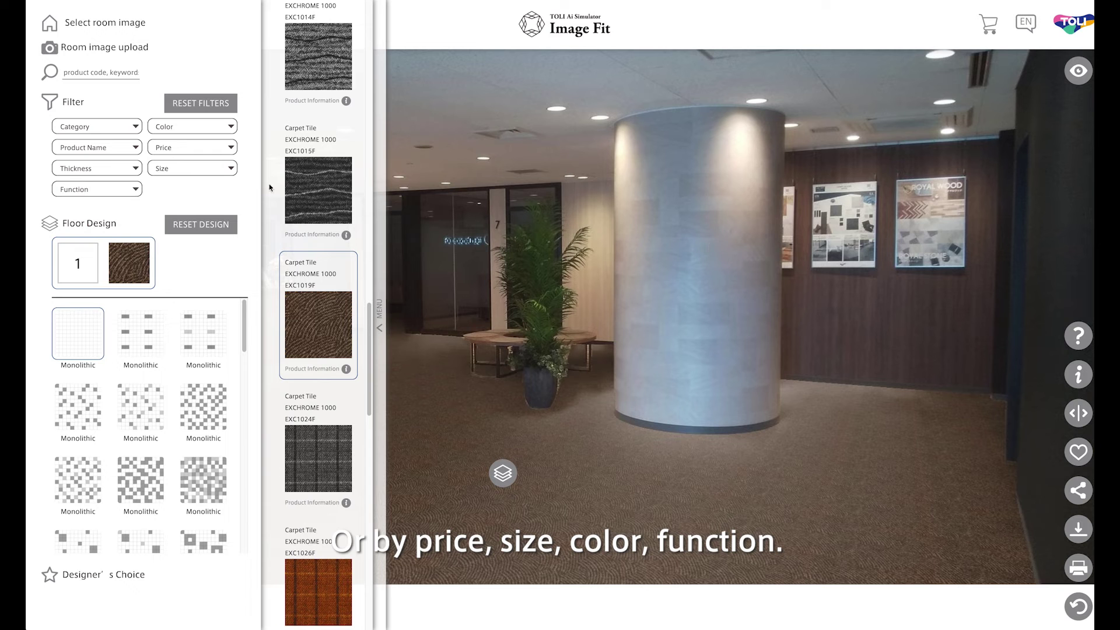
click(97, 191)
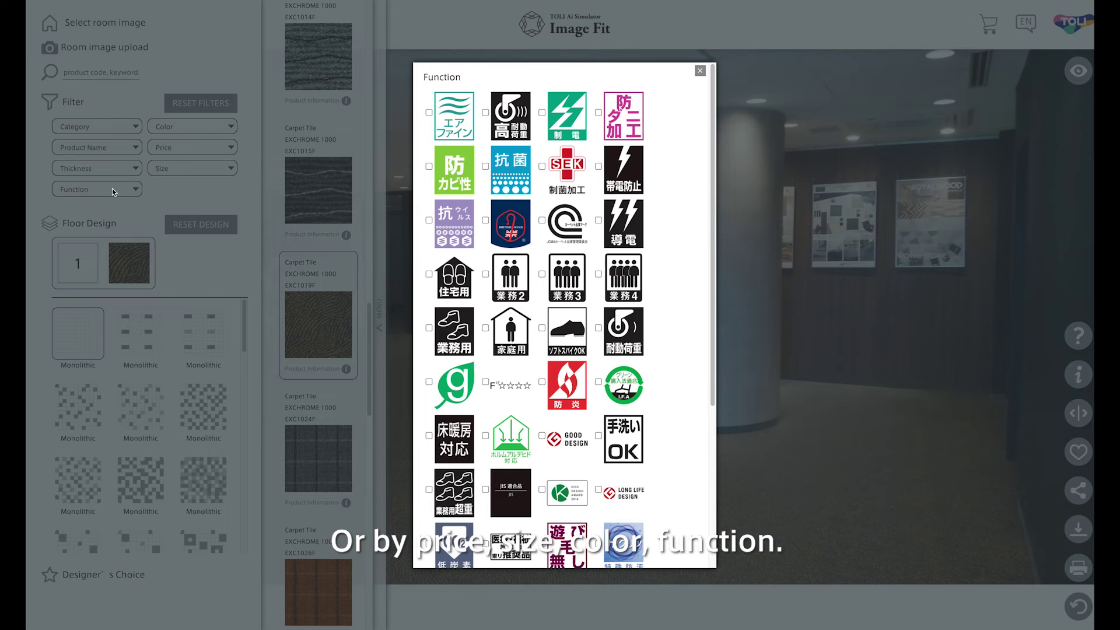
scroll(643, 129, down, 3)
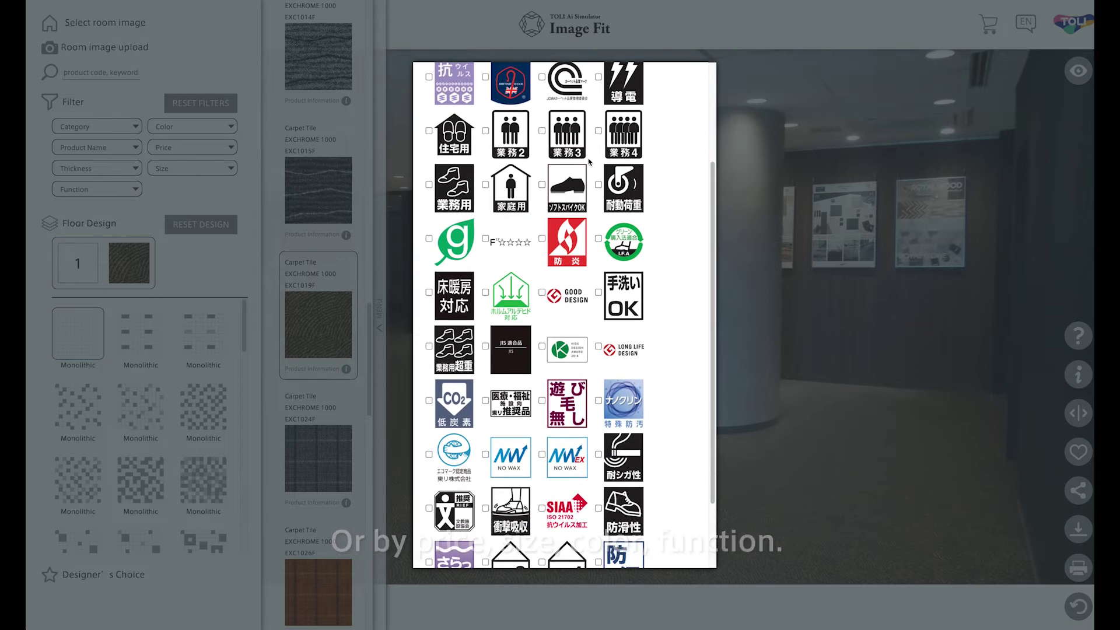
scroll(646, 123, up, 3)
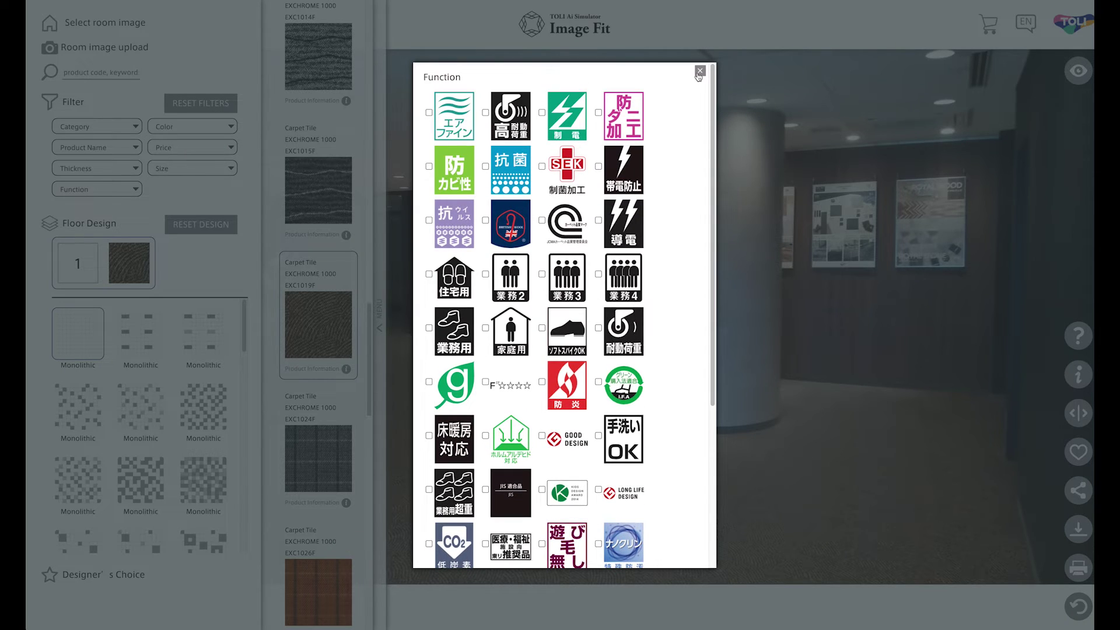
click(699, 72)
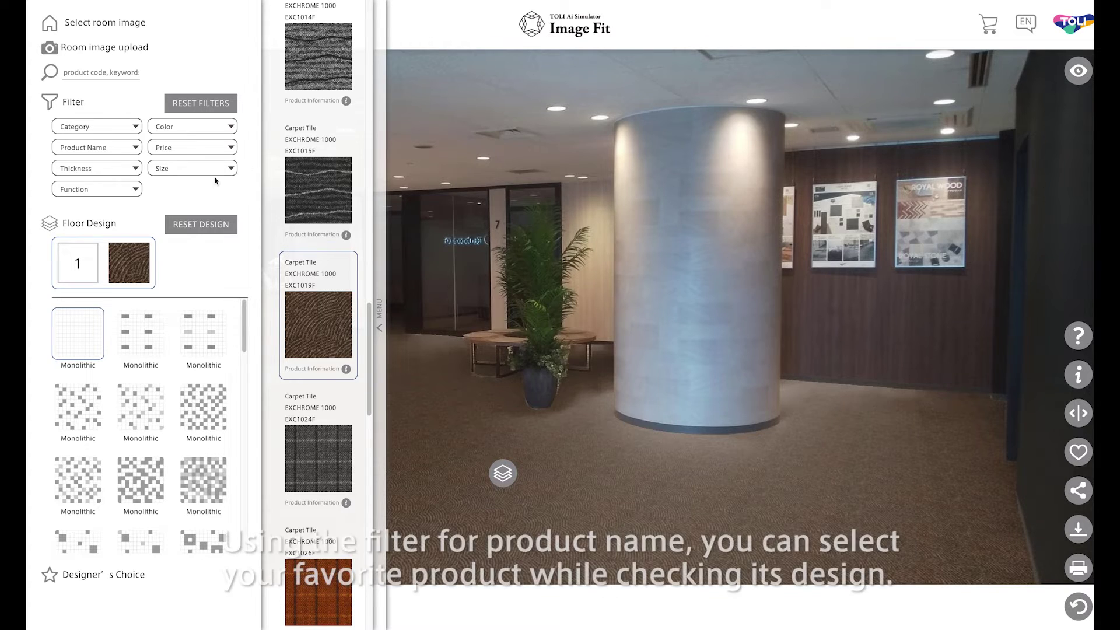
- Filter the Product Name list to GA-100T SHINE MARBLE only
click(107, 150)
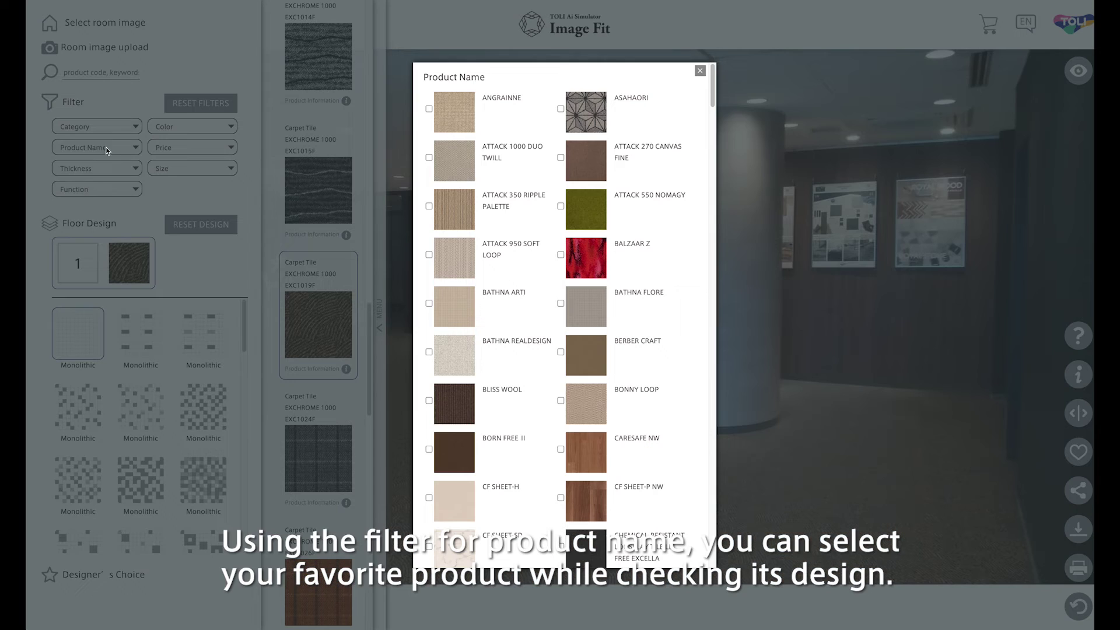
scroll(545, 195, down, 12)
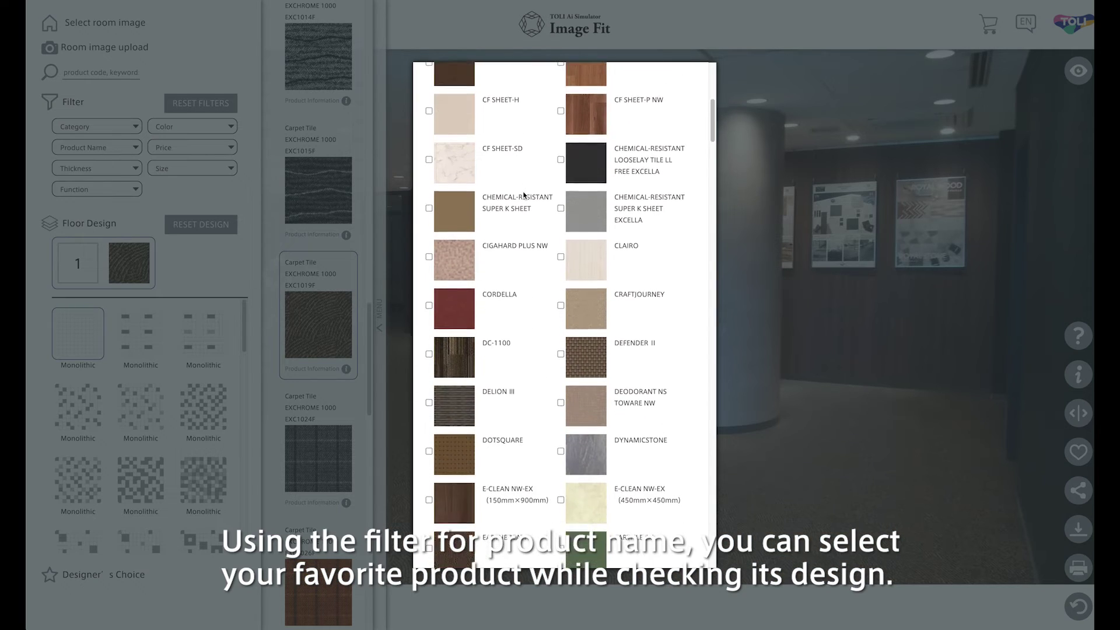
scroll(522, 195, down, 8)
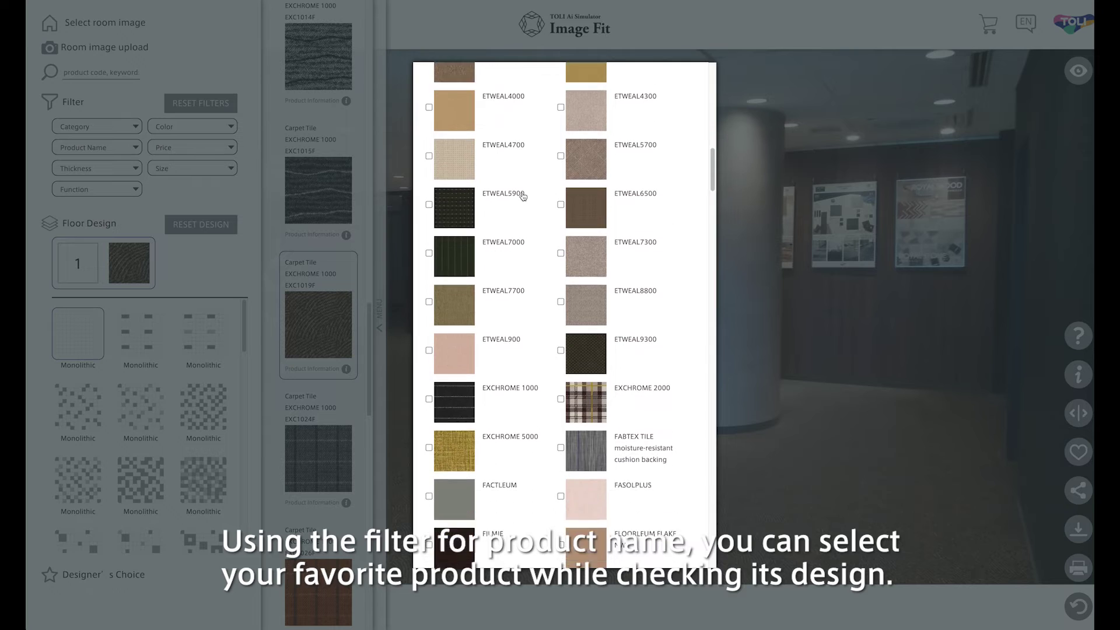
scroll(523, 197, down, 3)
scroll(523, 196, down, 5)
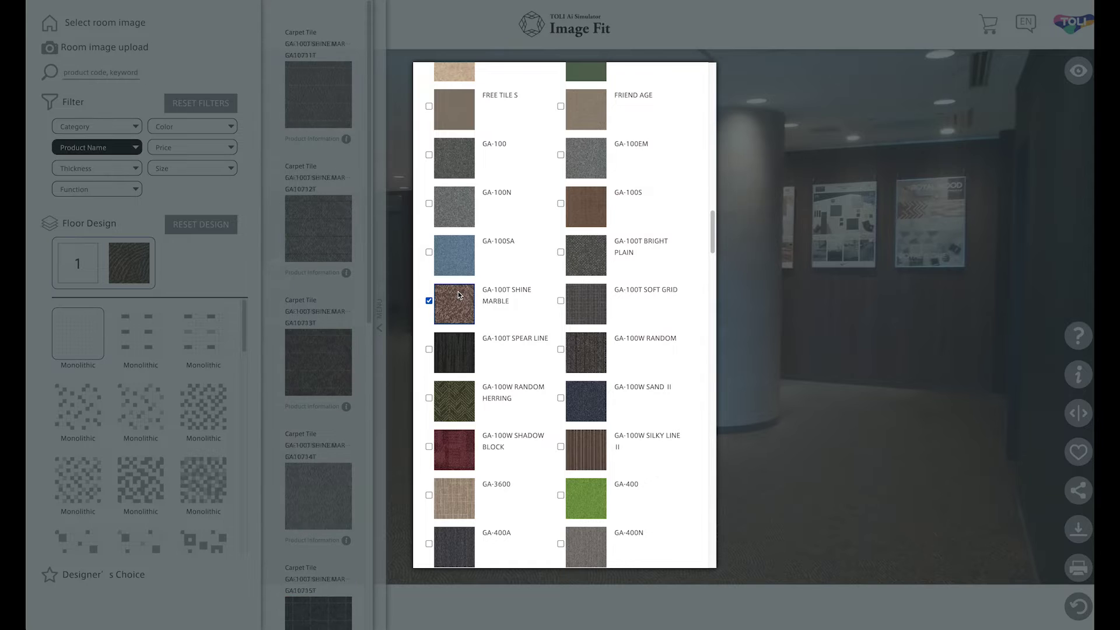
click(737, 278)
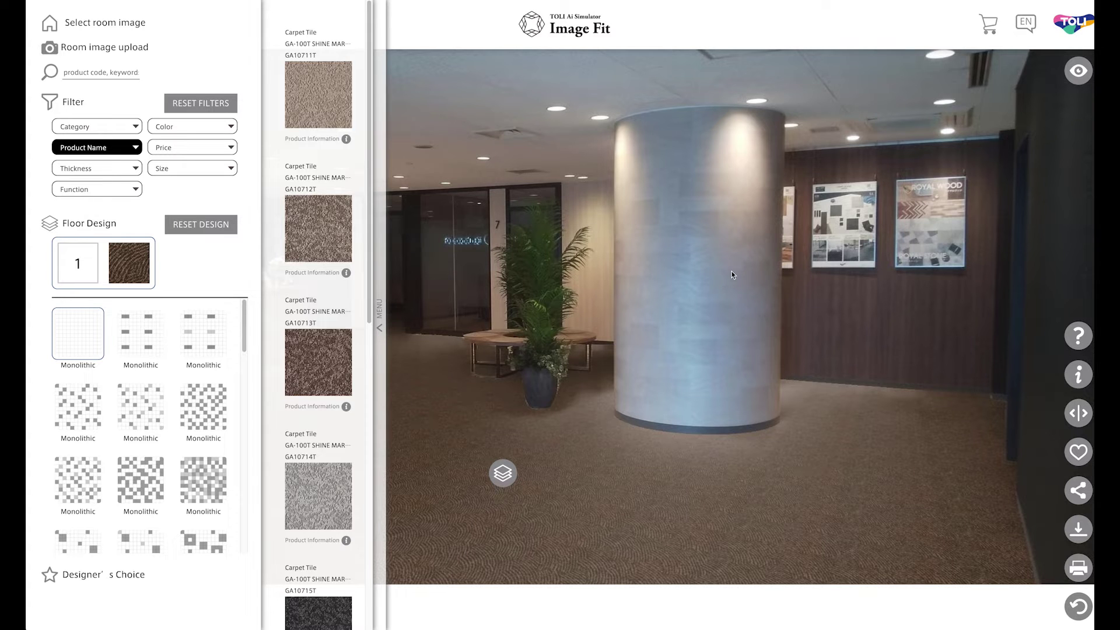
- Lay the light beige GA10711T tile on the floor and browse the Floor Design patterns
click(319, 116)
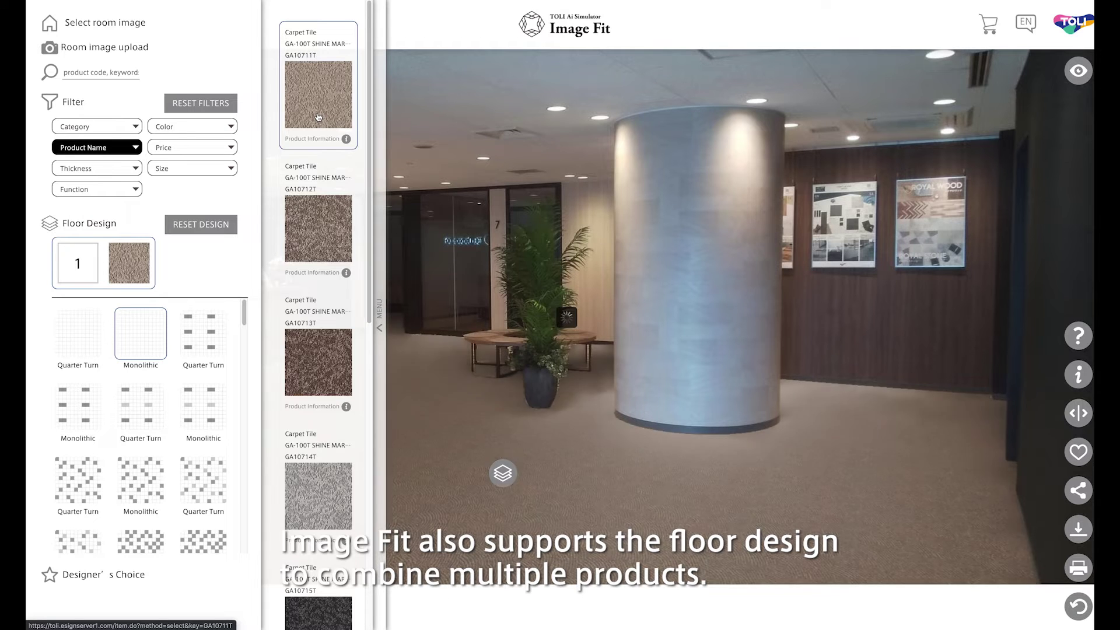
scroll(210, 358, down, 3)
scroll(206, 358, down, 5)
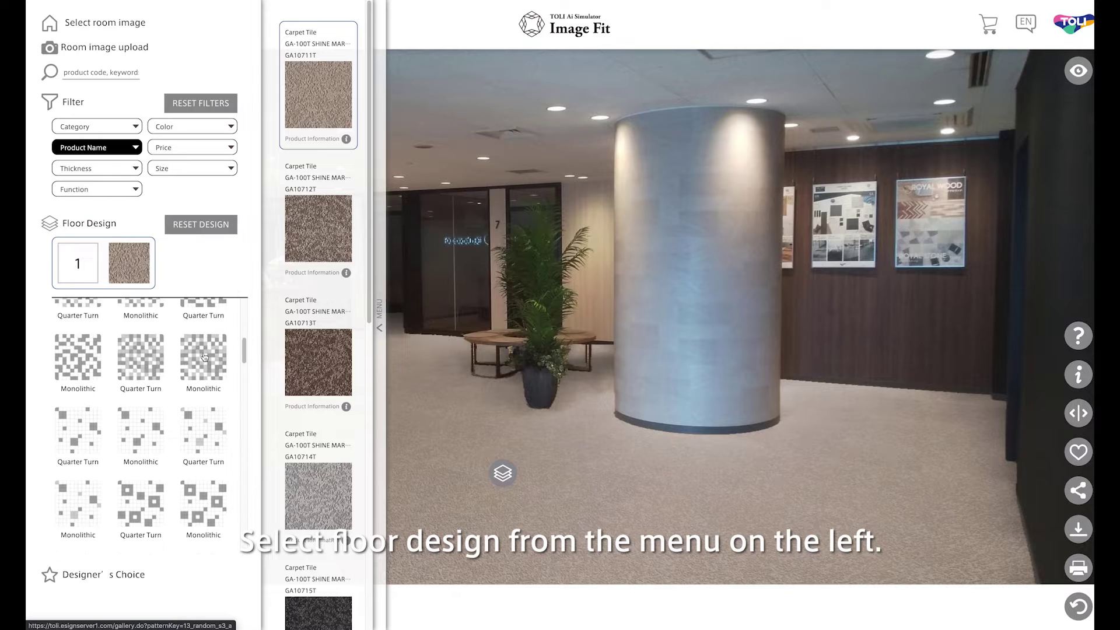
scroll(198, 359, down, 8)
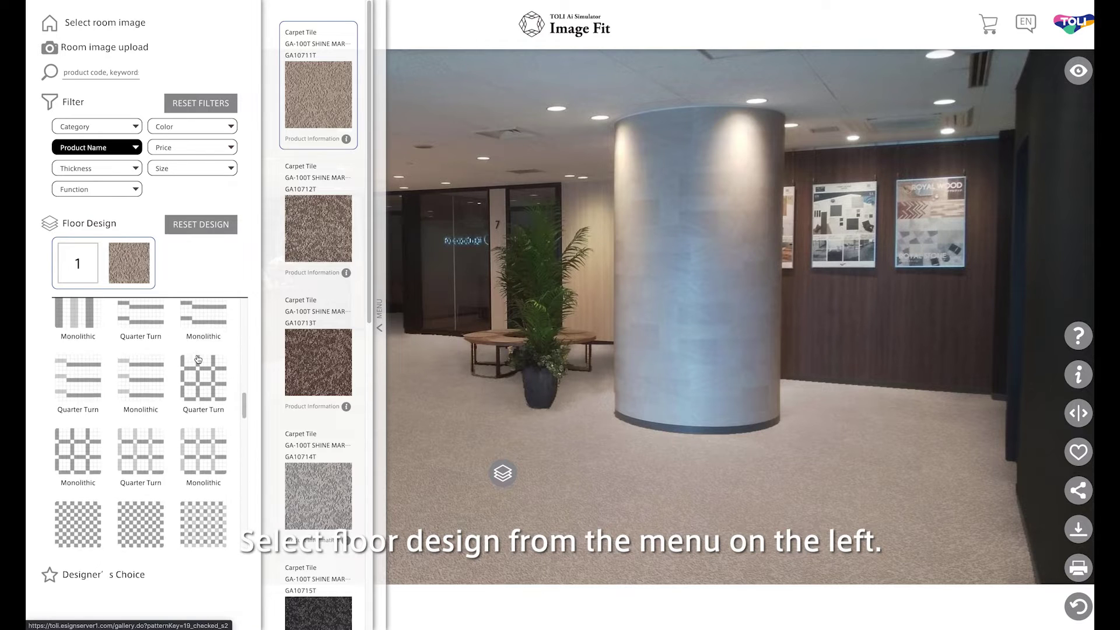
scroll(191, 358, down, 8)
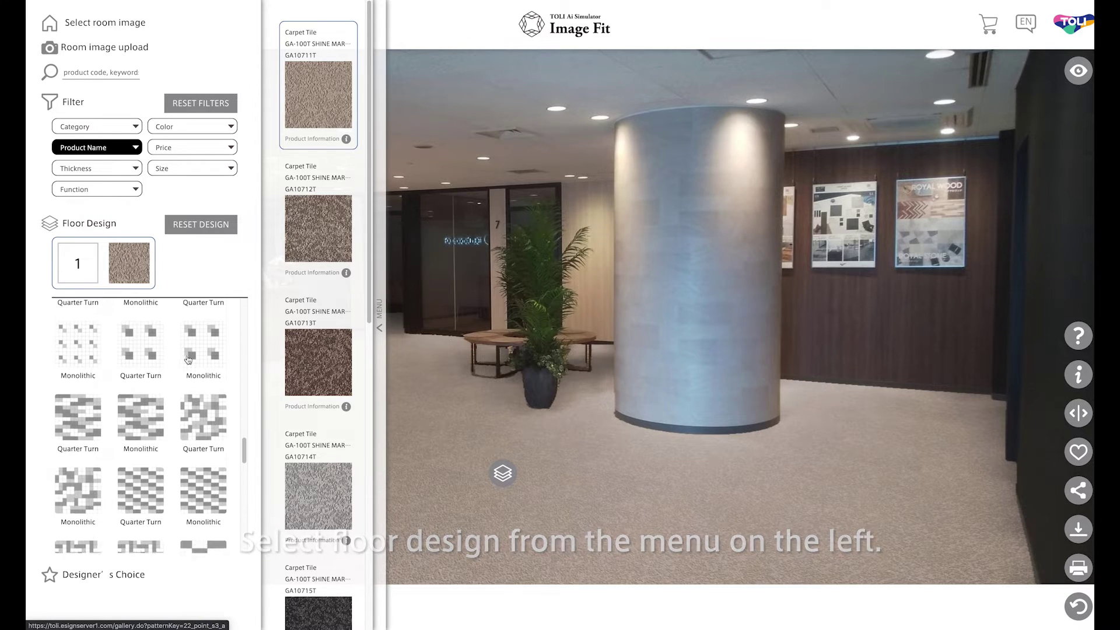
scroll(177, 366, up, 8)
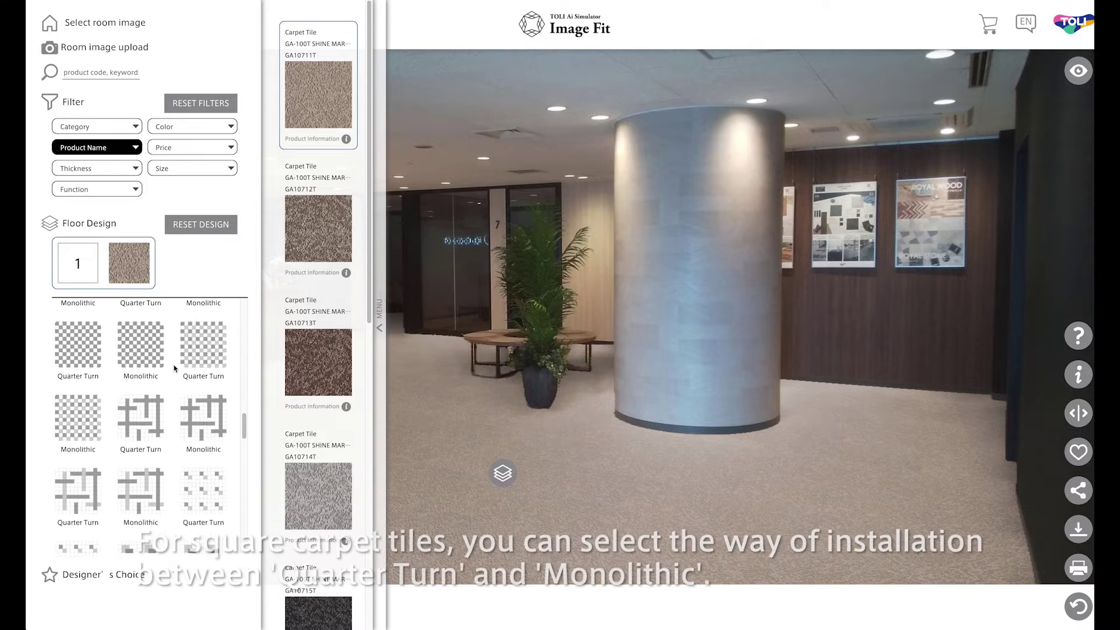
scroll(175, 369, up, 2)
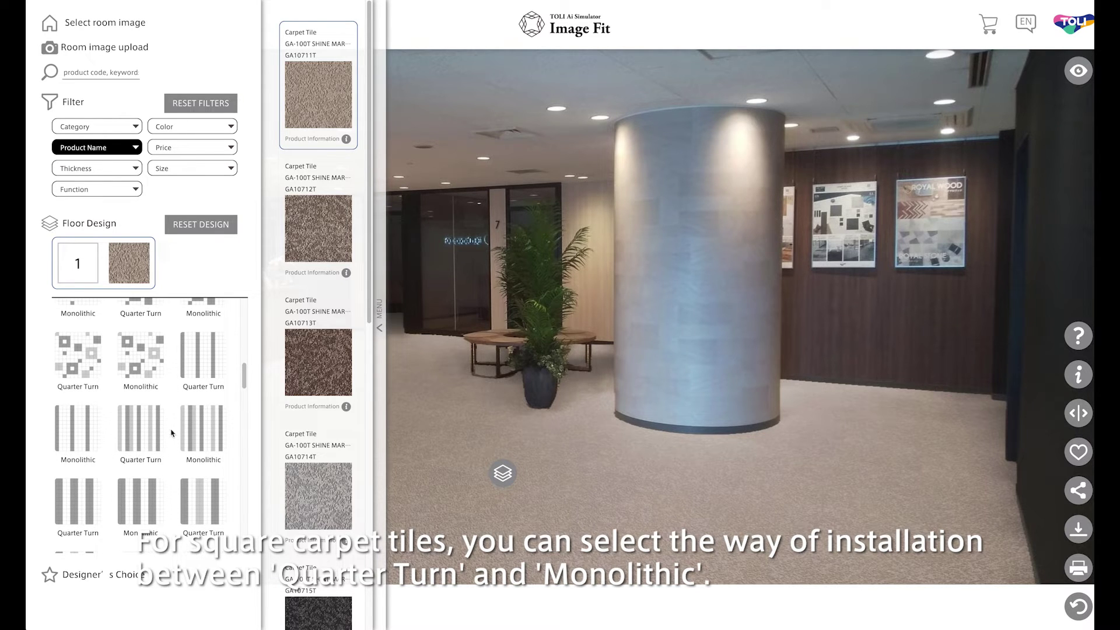
- Apply the Monolithic stripe layout with grey GA10714T as the first stripe colour
click(202, 438)
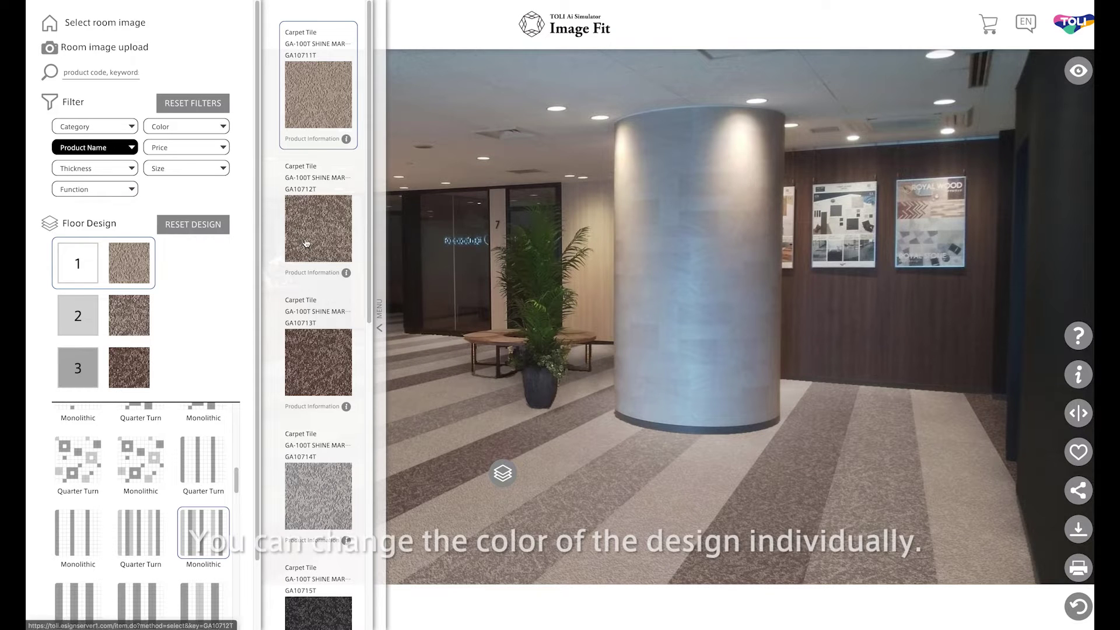
scroll(306, 241, down, 3)
scroll(309, 243, down, 3)
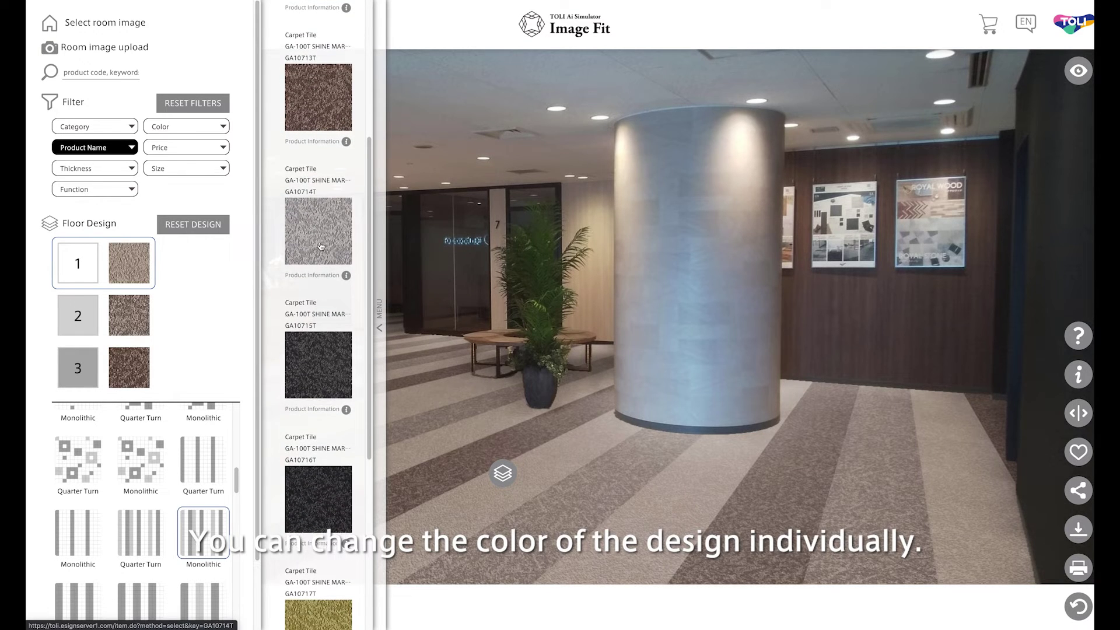
click(320, 246)
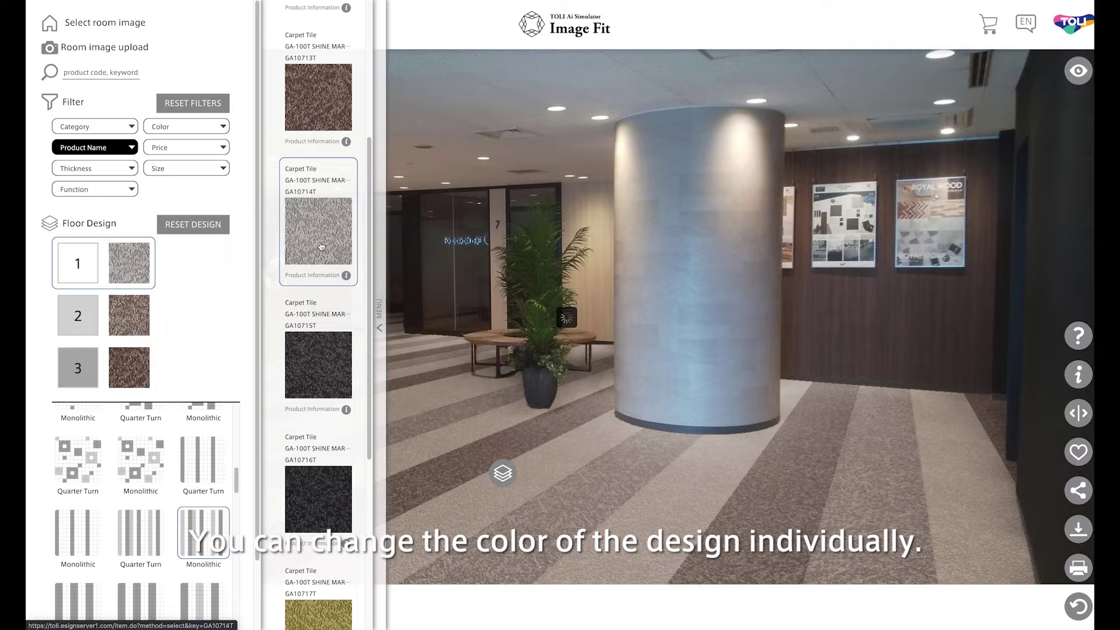
- Fill colour slots 2 and 3 with dark grey GA10715T and GA10716T, then collapse the menus
click(130, 317)
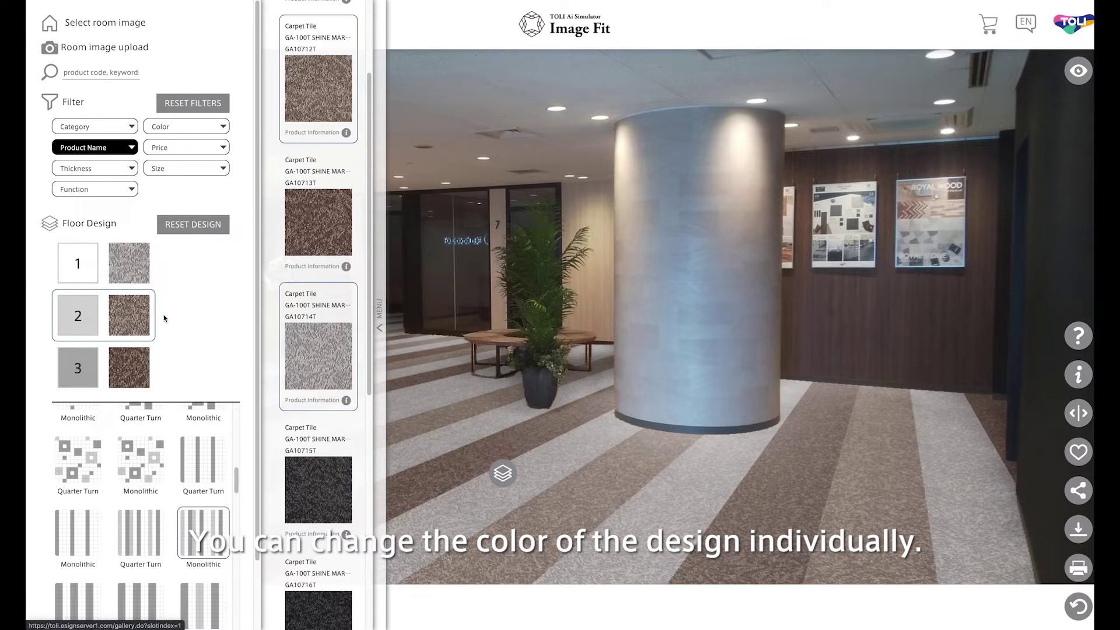
click(315, 488)
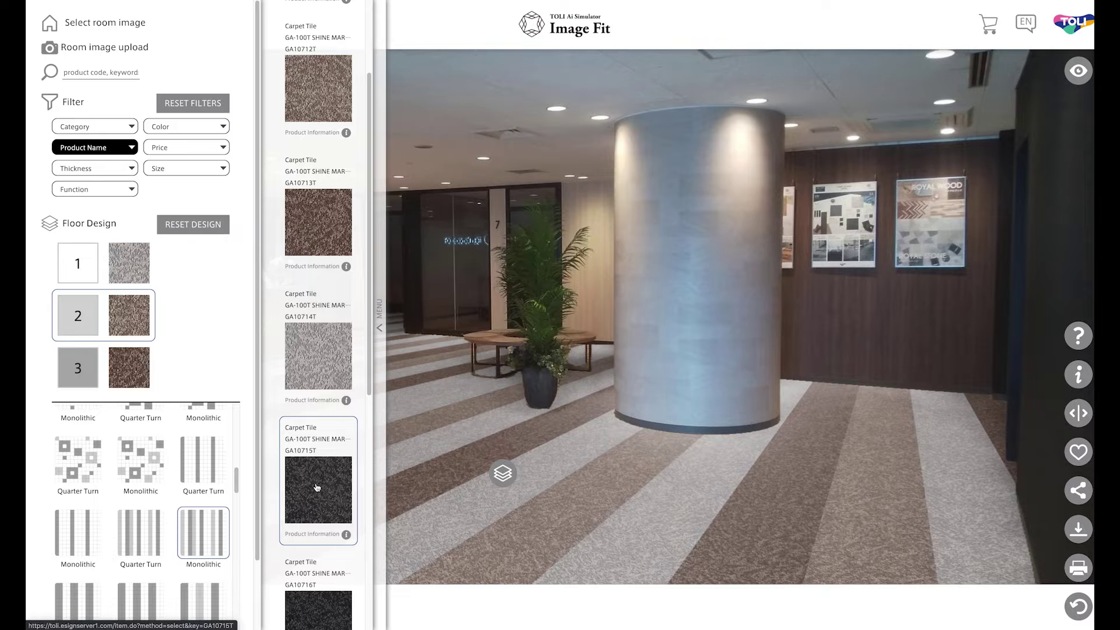
click(135, 370)
scroll(319, 396, down, 3)
click(329, 370)
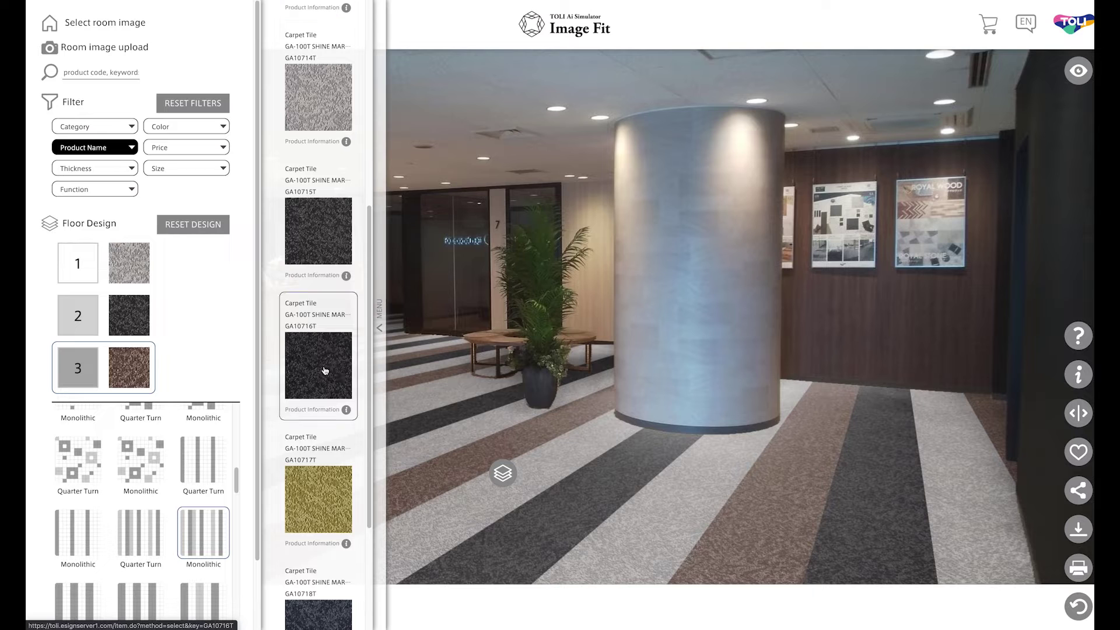
click(379, 327)
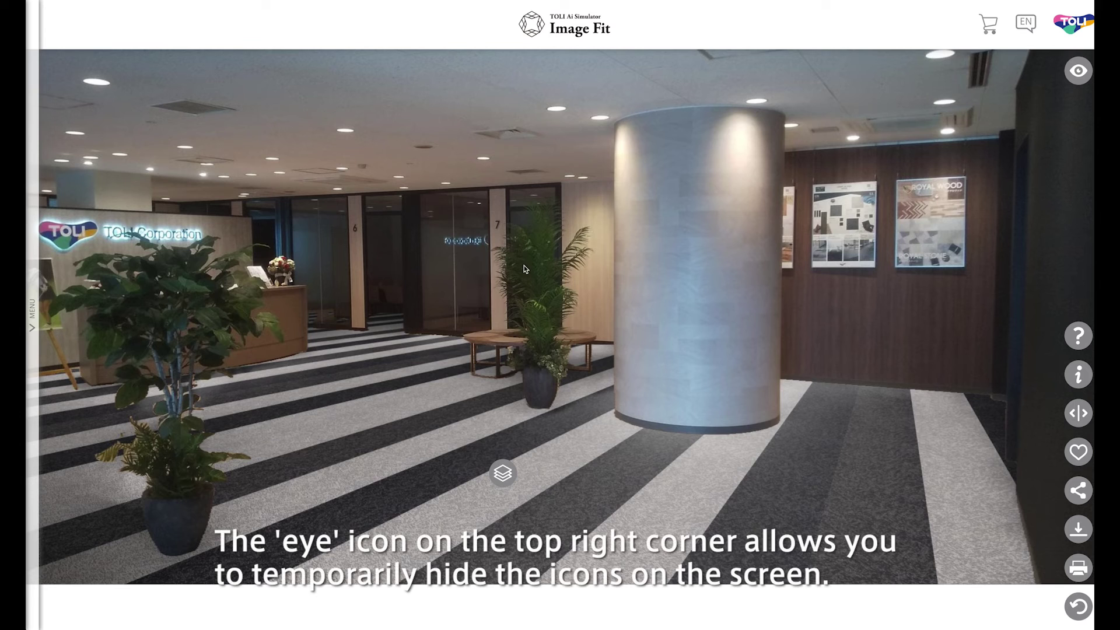
click(1078, 71)
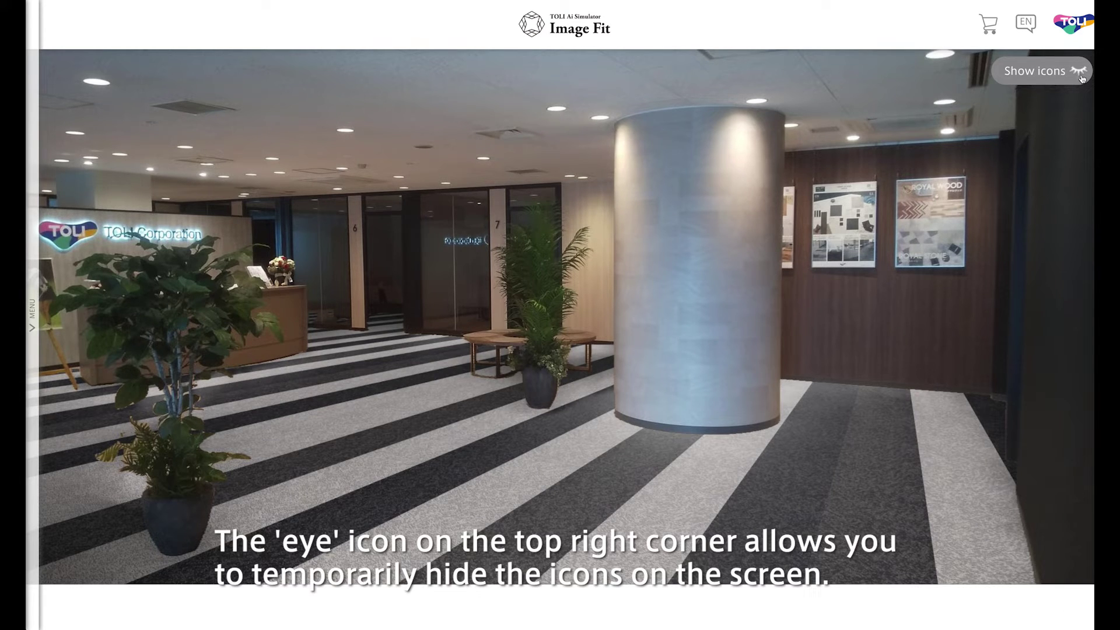
click(1079, 73)
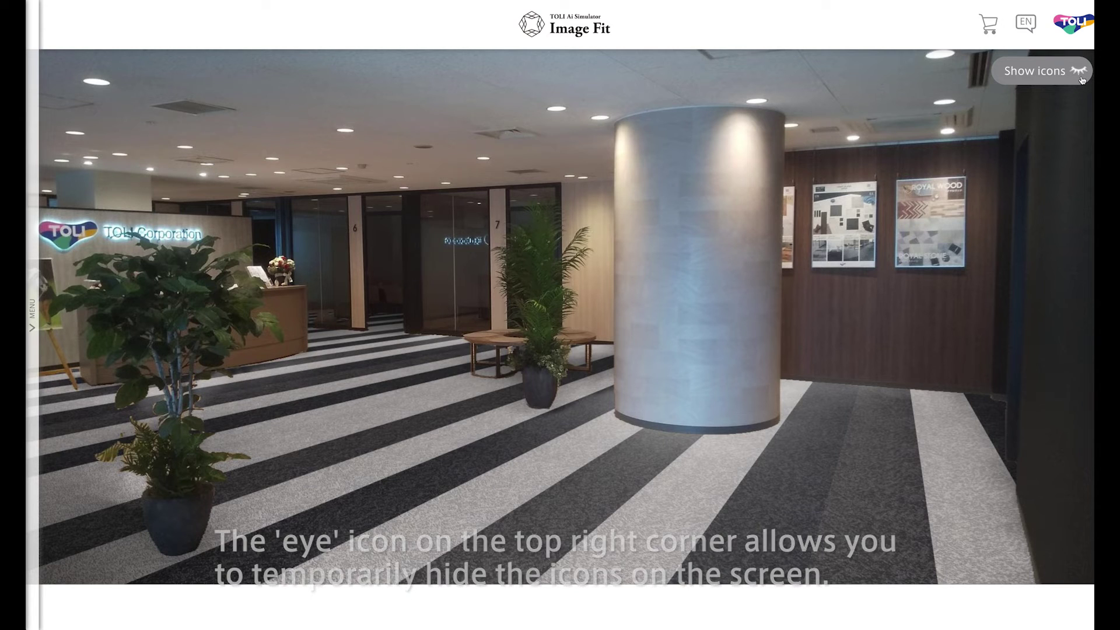
click(1078, 71)
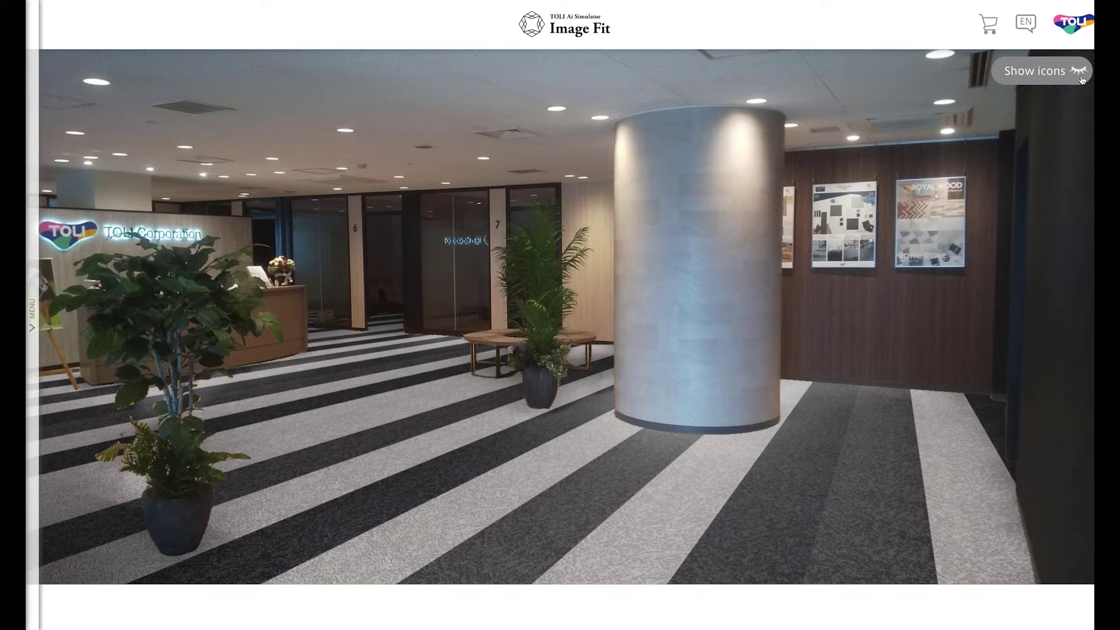
click(1079, 73)
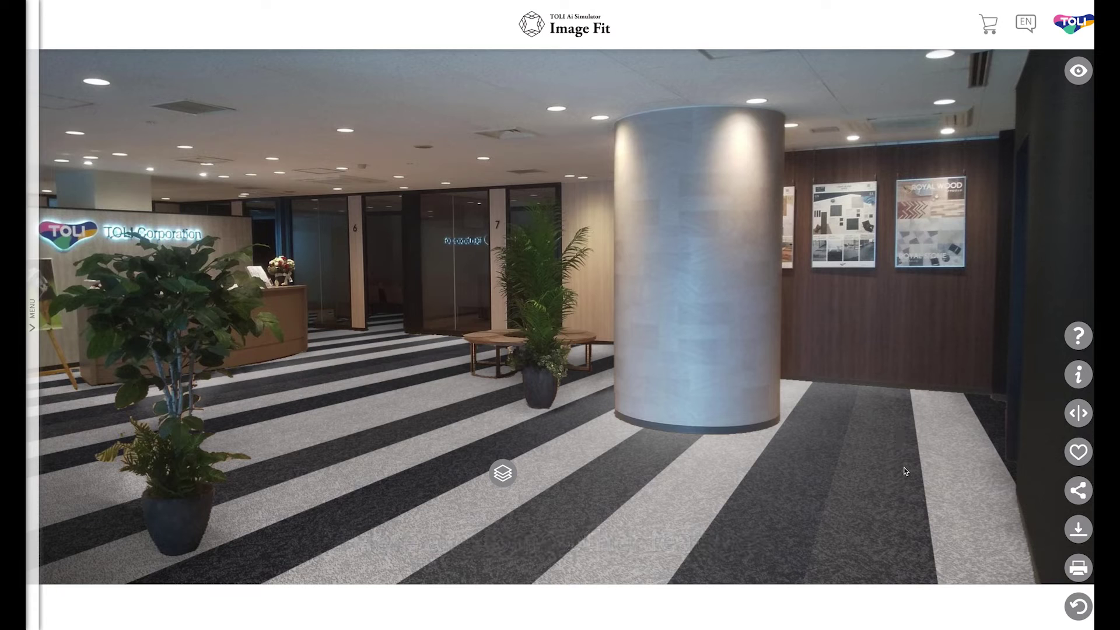
- Try floor rotations of 30°, 45°, 75° and 90°, then step back down to 0°
click(1079, 606)
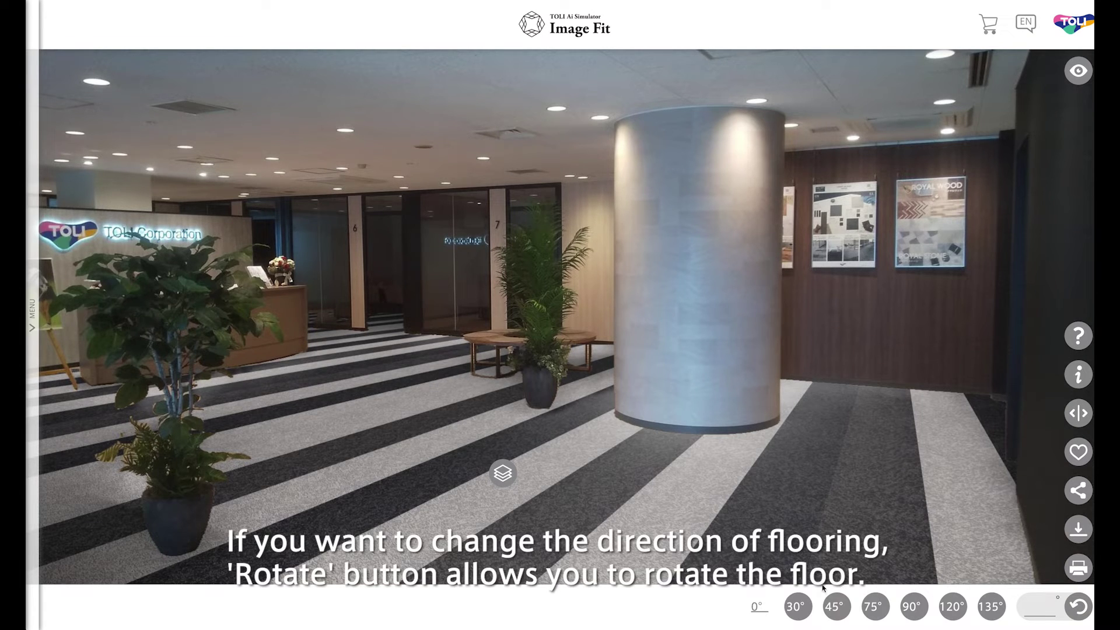
click(803, 614)
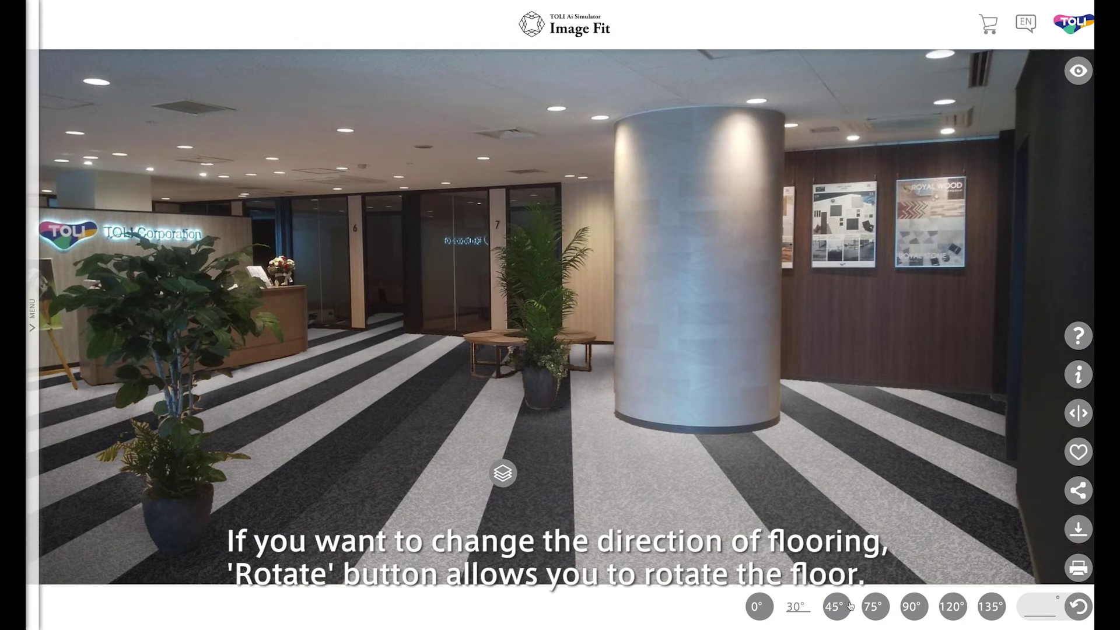
click(839, 612)
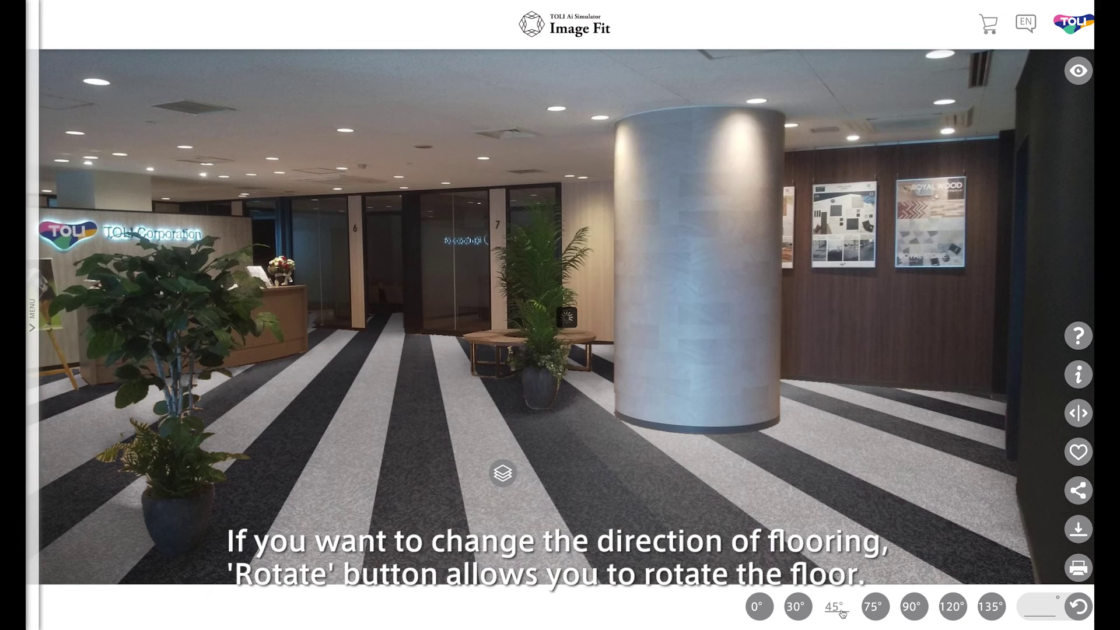
click(876, 615)
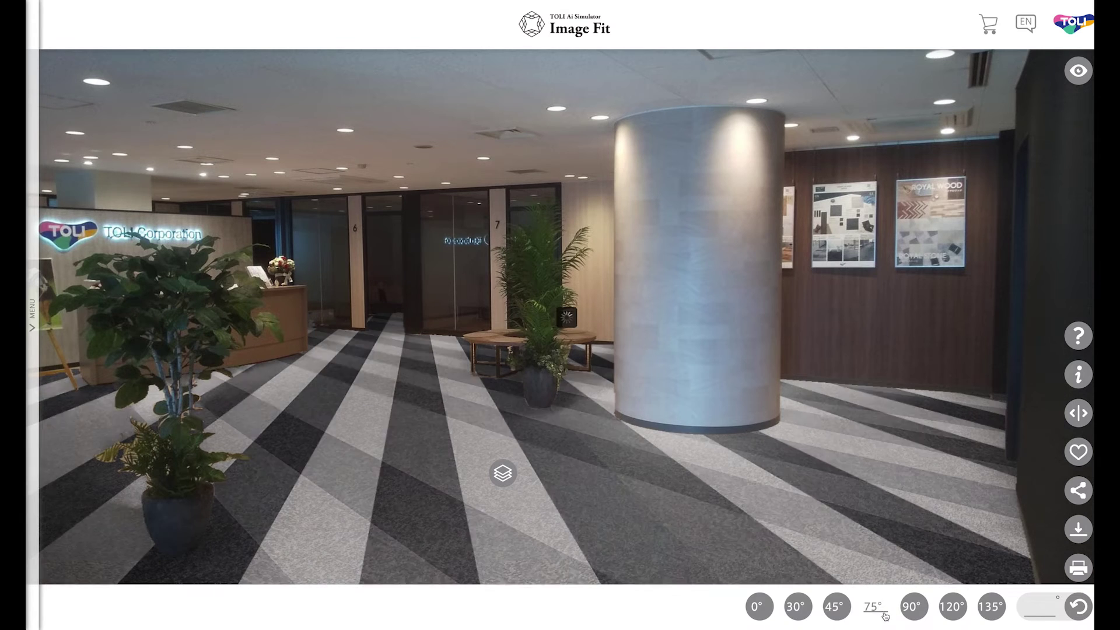
click(916, 610)
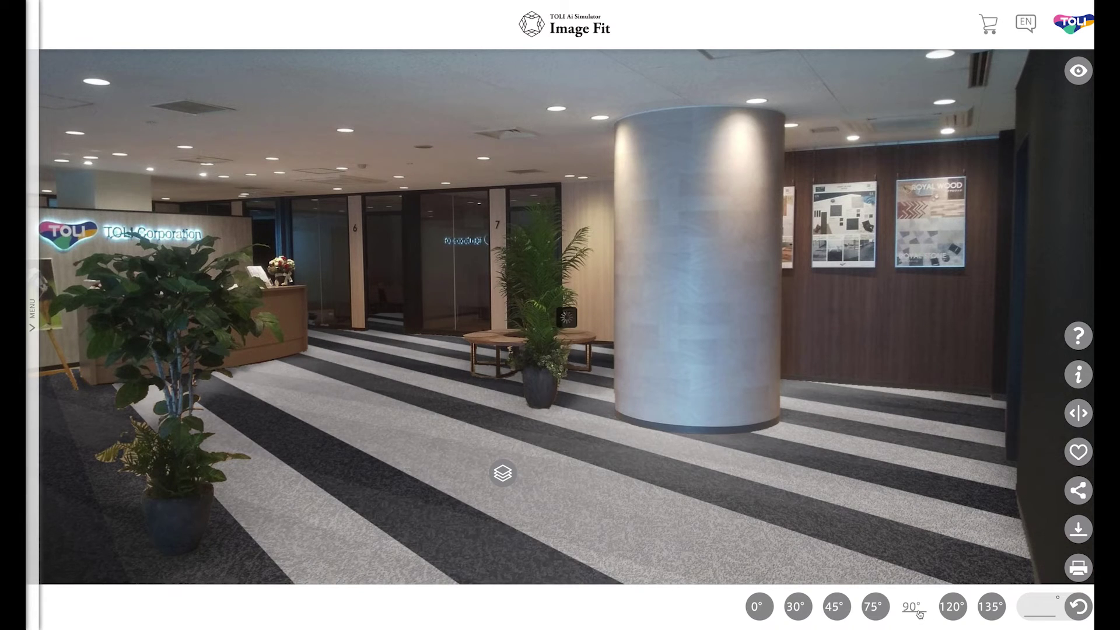
click(838, 609)
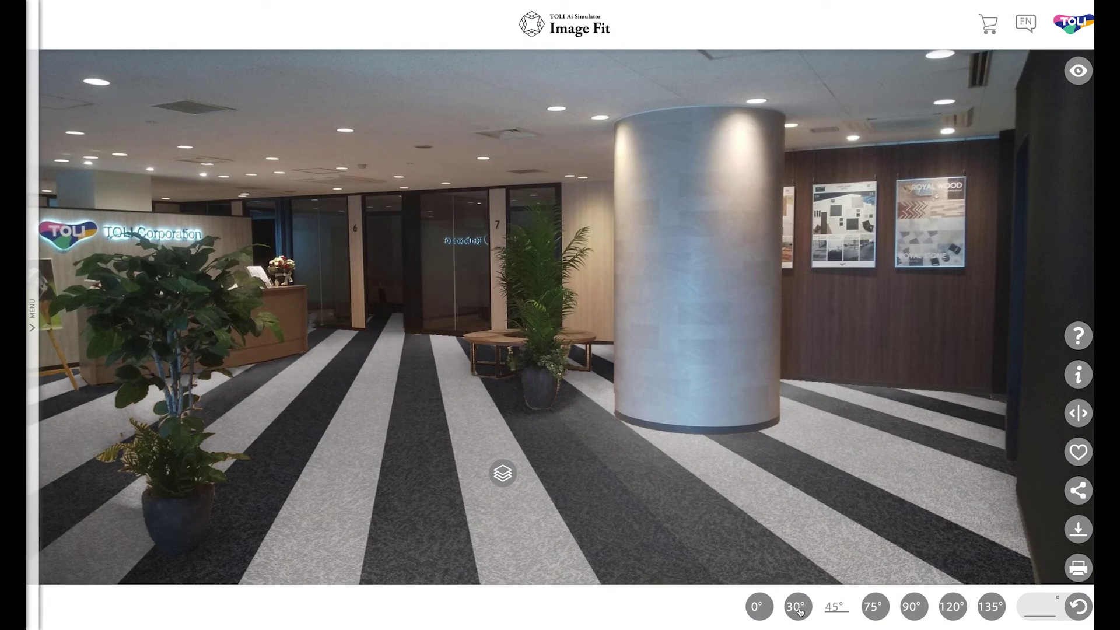
click(799, 609)
click(765, 610)
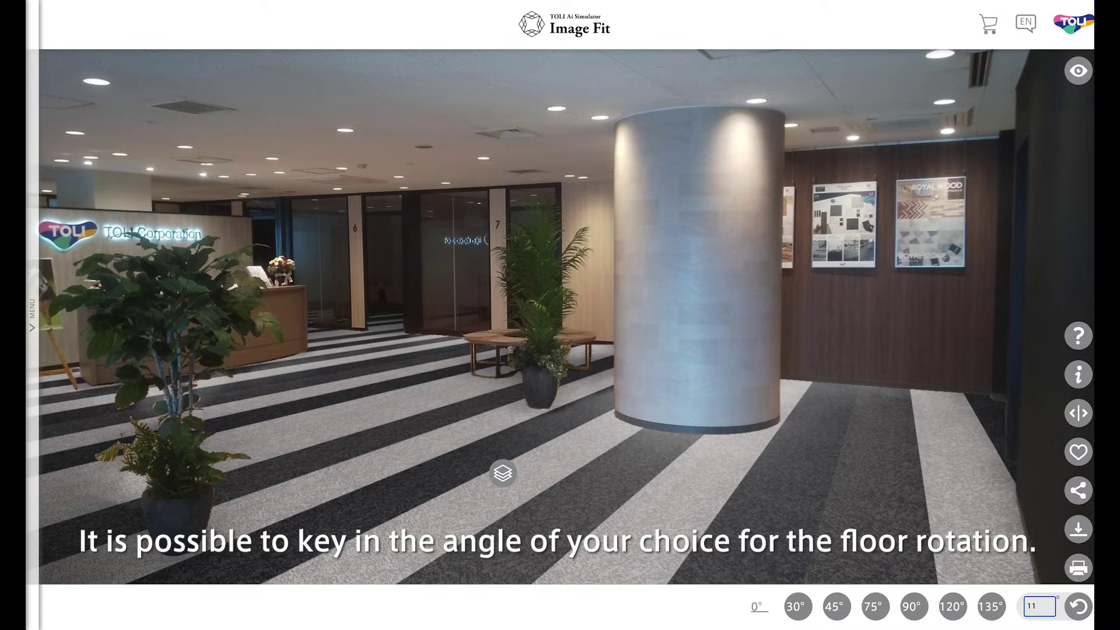
- Set the floor stripes to a custom 11° angle and start an A/B design comparison
text(11)
key(Return)
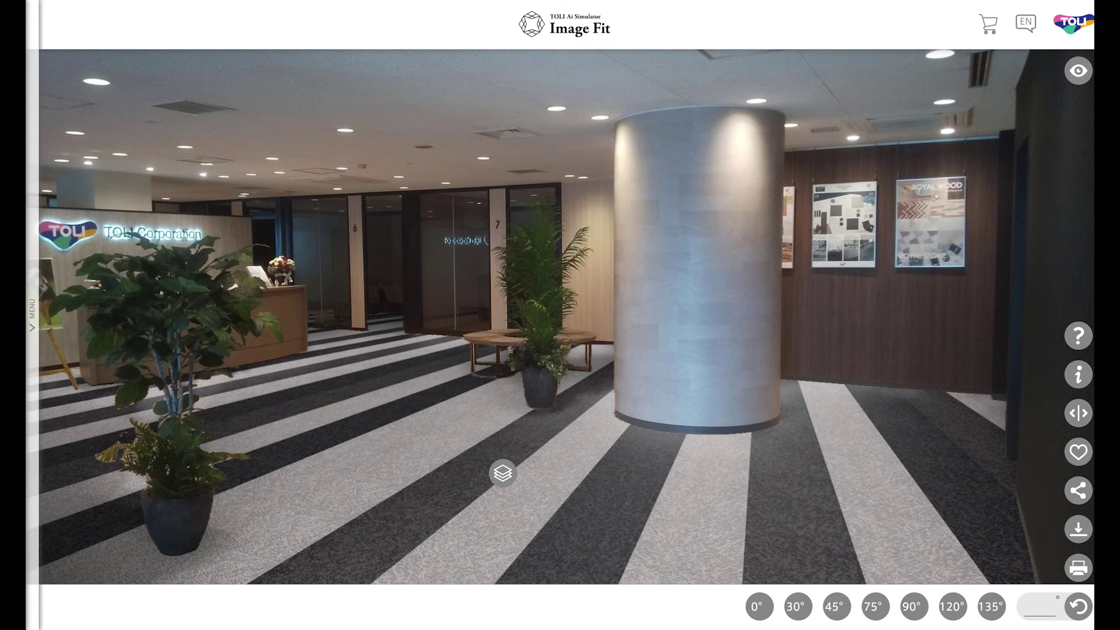
click(1078, 606)
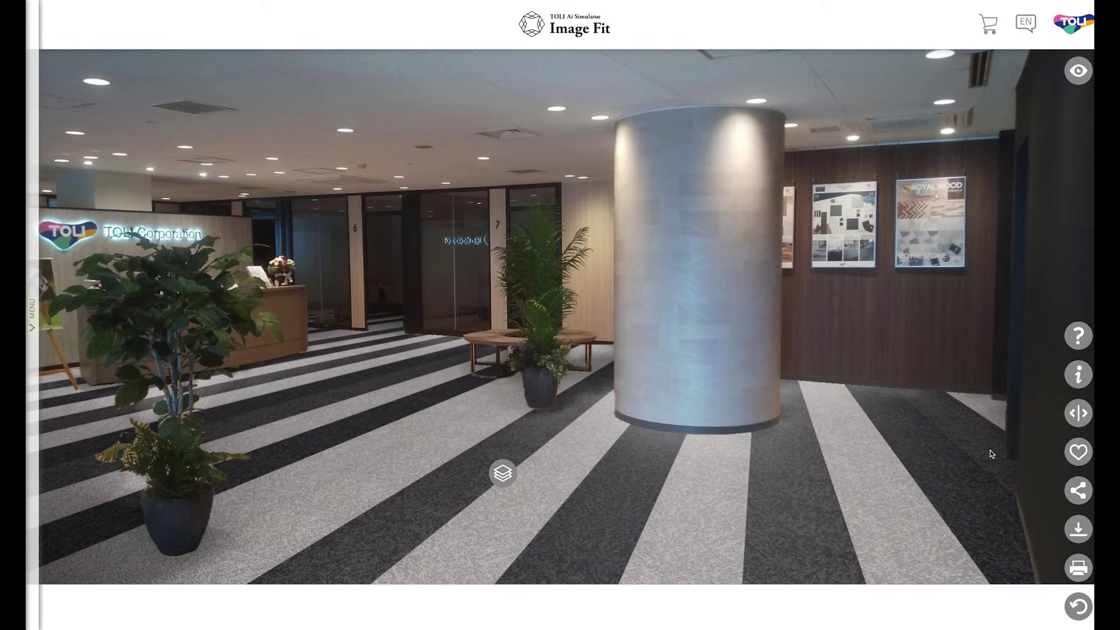
click(1081, 414)
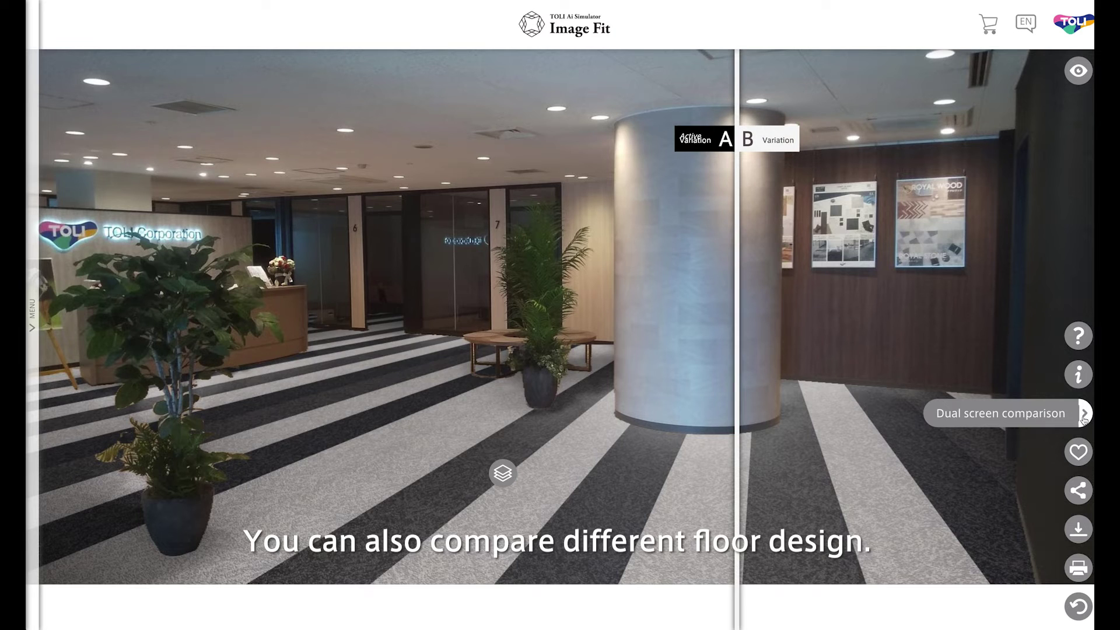
- Switch the edited variation from B to A and back, leaving Variation B active
click(790, 147)
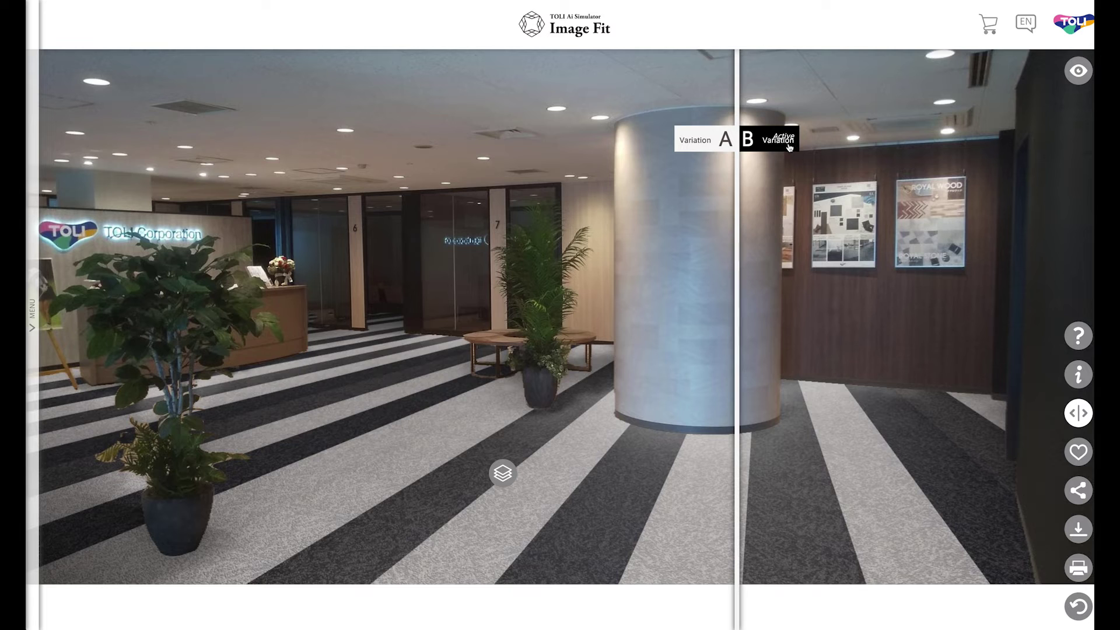
click(680, 149)
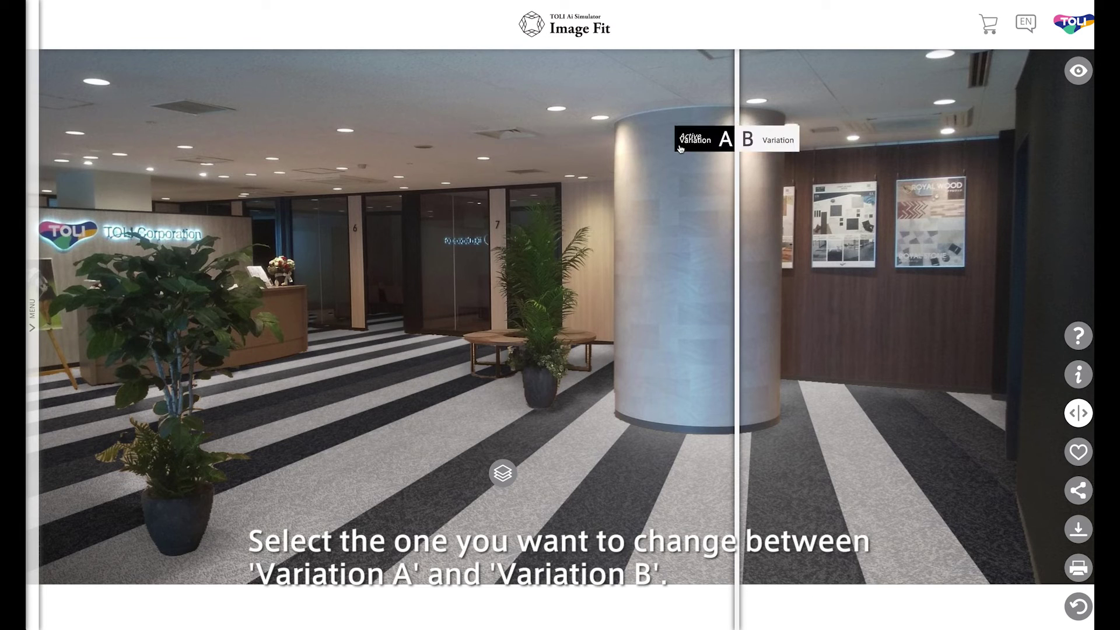
click(794, 151)
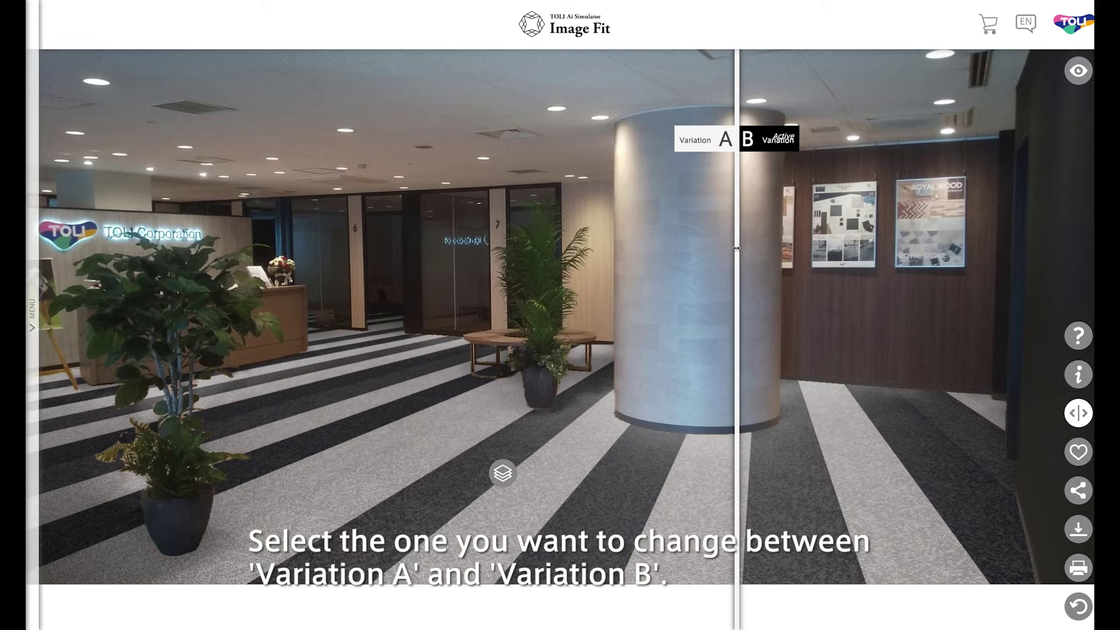
- Give Variation B a random Monolithic floor pattern
click(501, 475)
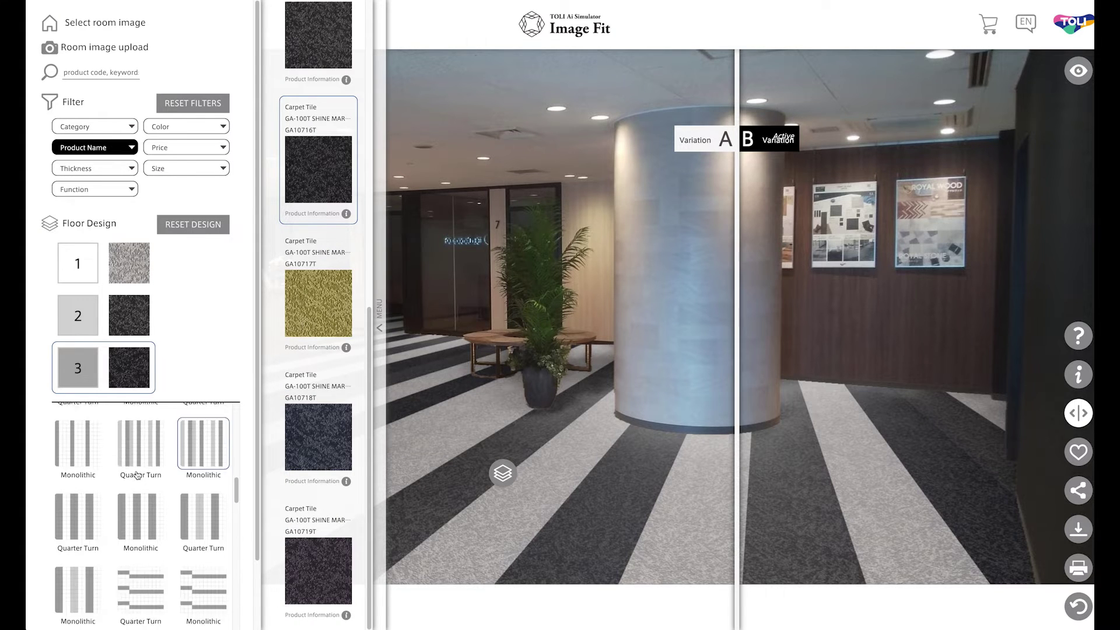
scroll(137, 472, down, 5)
scroll(138, 474, down, 5)
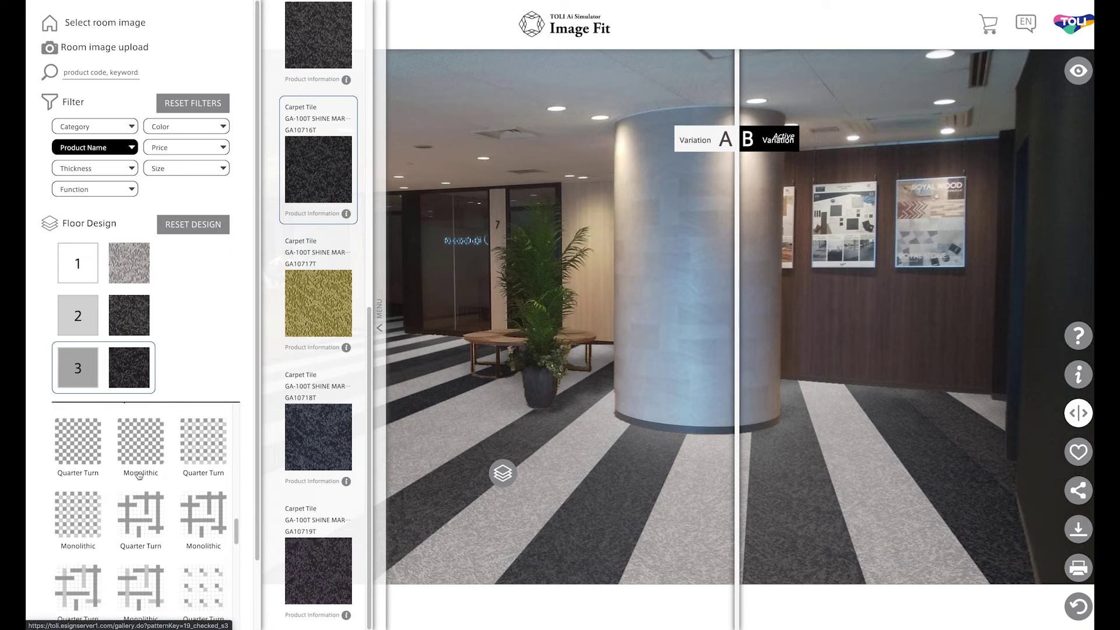
scroll(138, 474, down, 1)
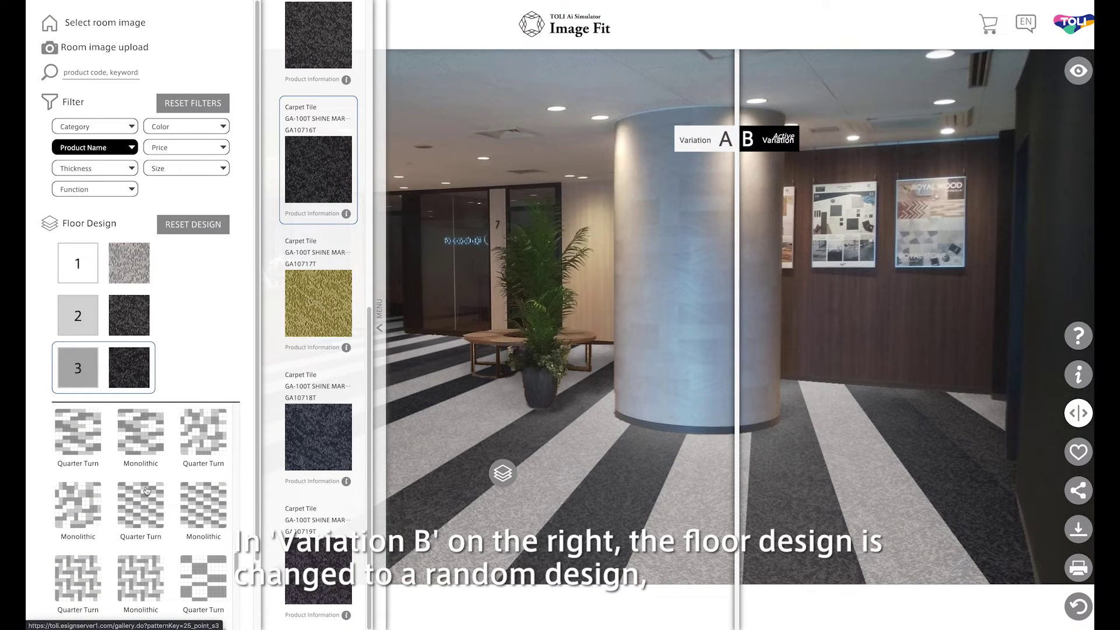
click(87, 511)
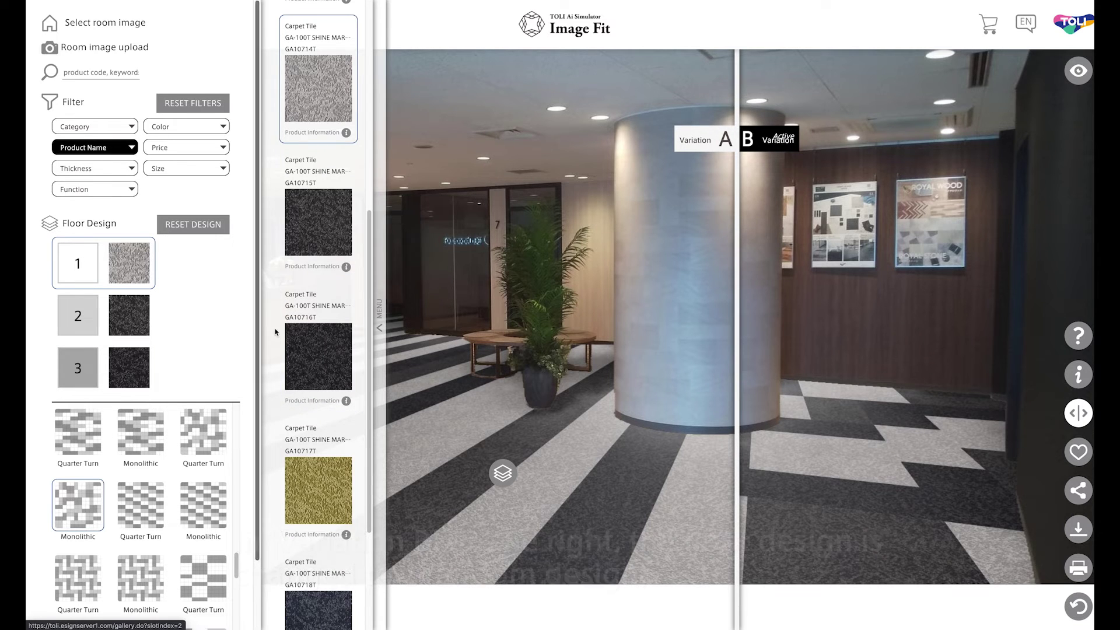
- Set tile colours to beige GA10711T, green GA10717T and brown GA10713T, then hide the side panels
scroll(319, 123, up, 7)
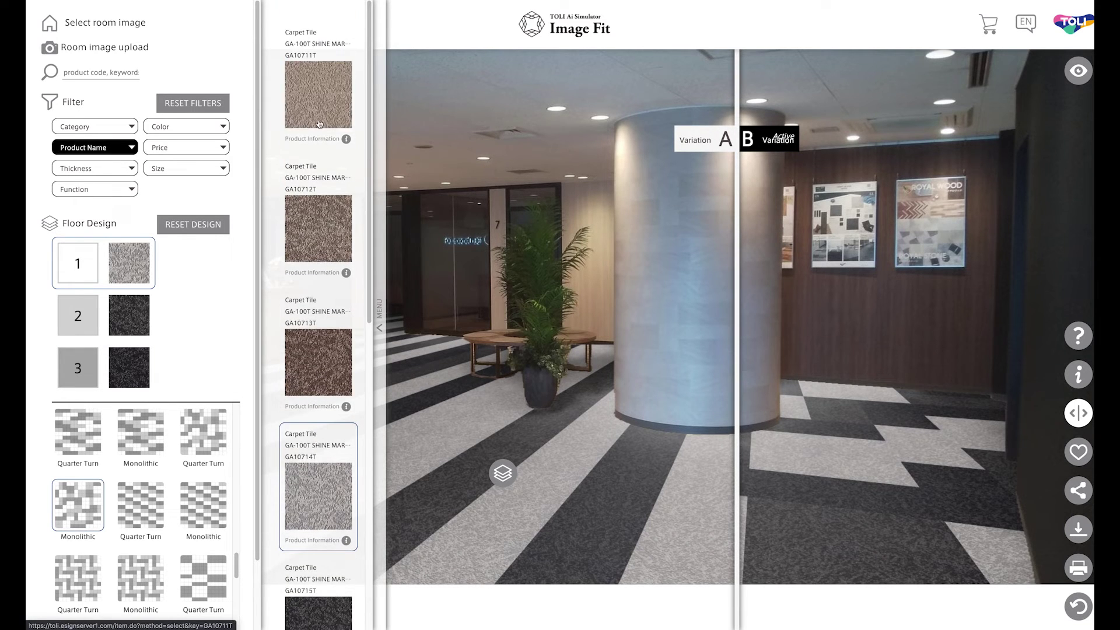
click(321, 101)
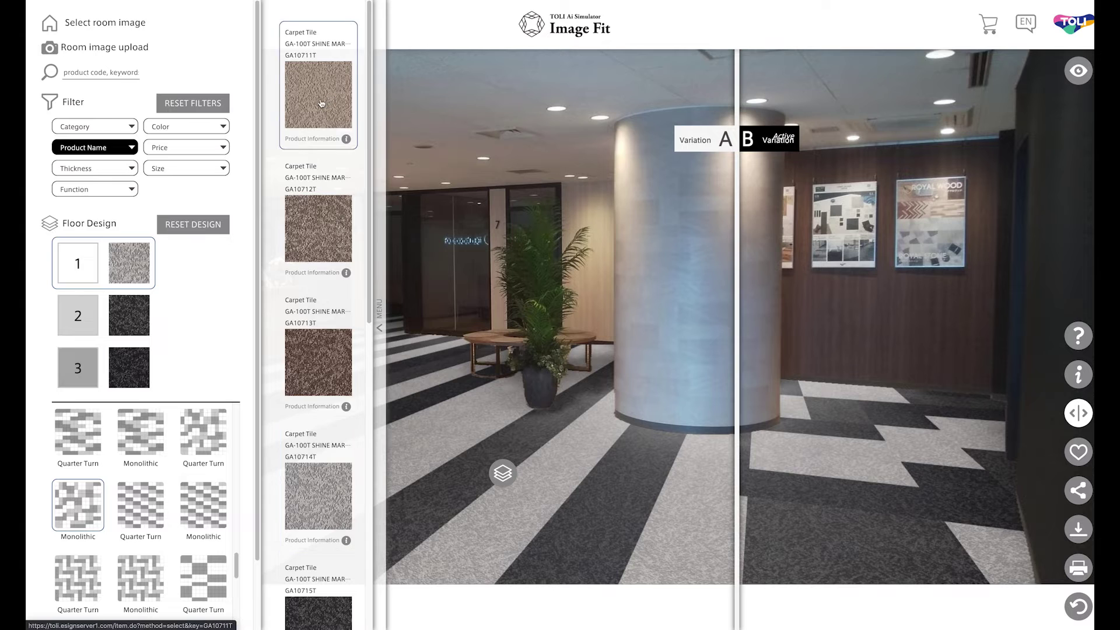
click(133, 313)
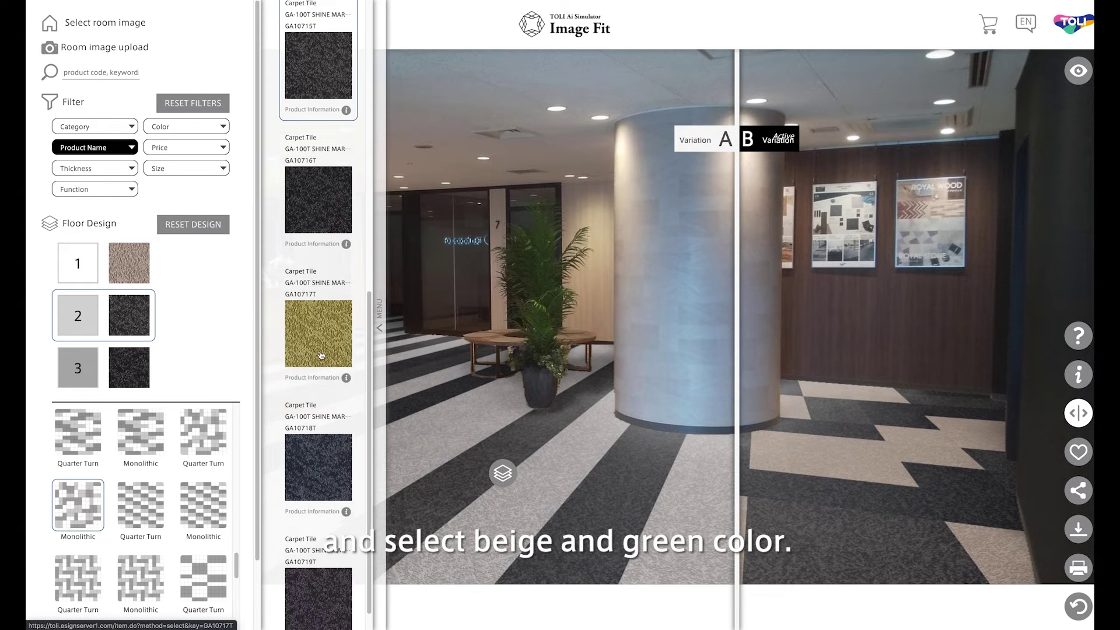
click(322, 317)
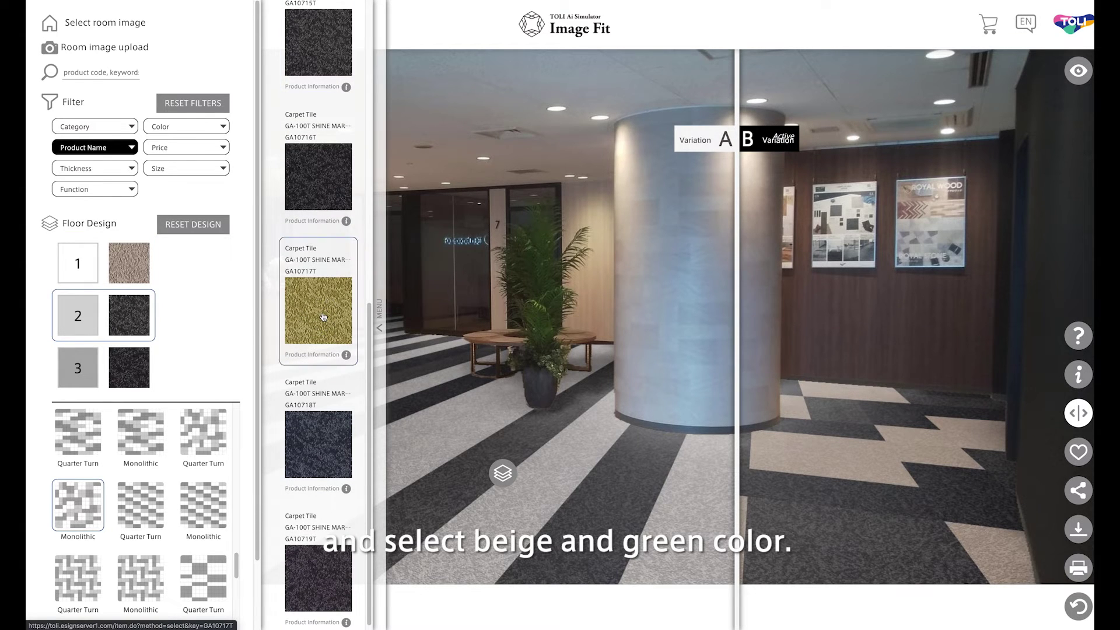
click(129, 376)
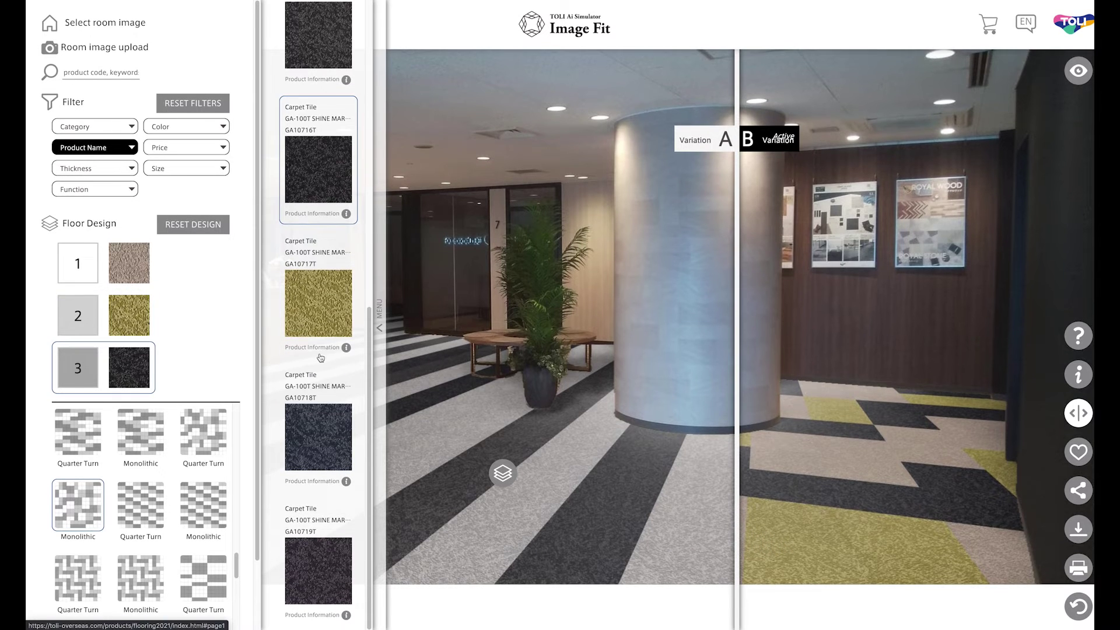
scroll(303, 262, up, 5)
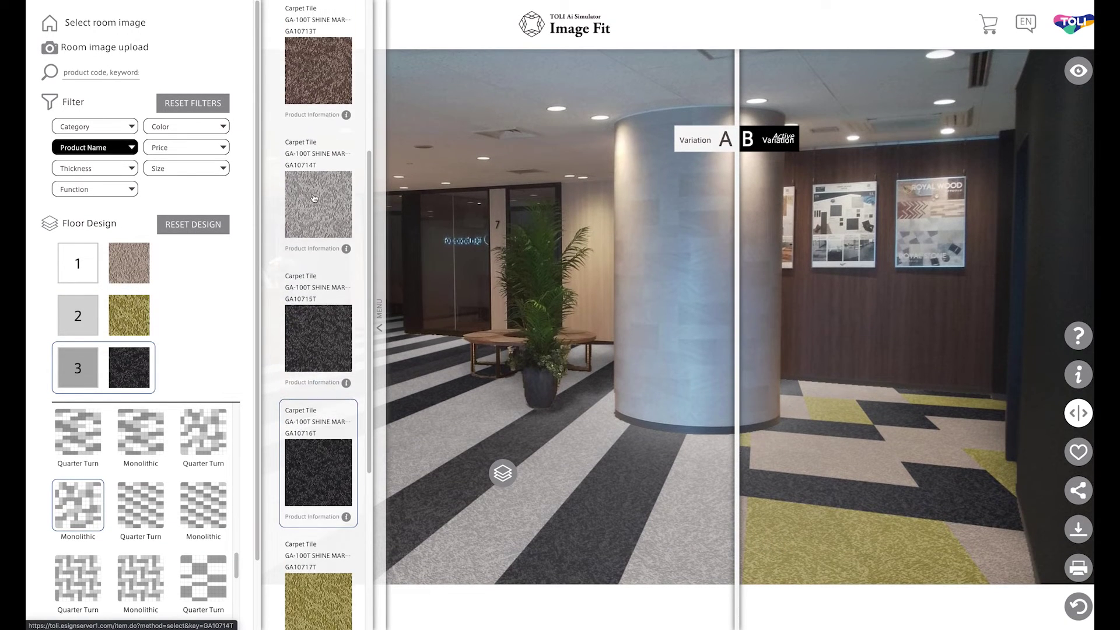
click(324, 85)
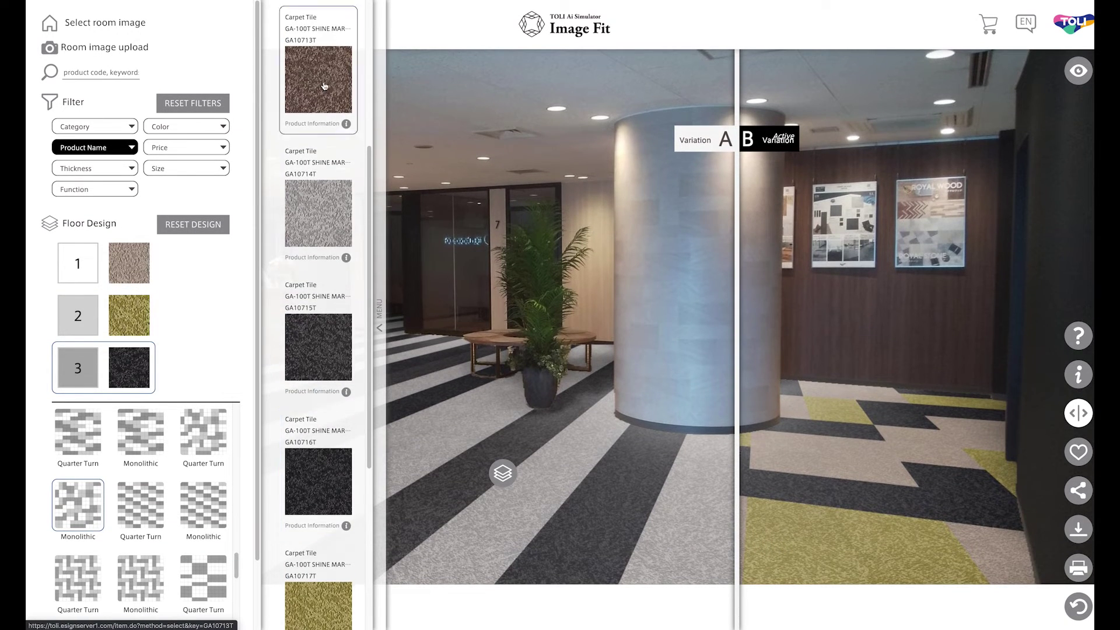
click(379, 318)
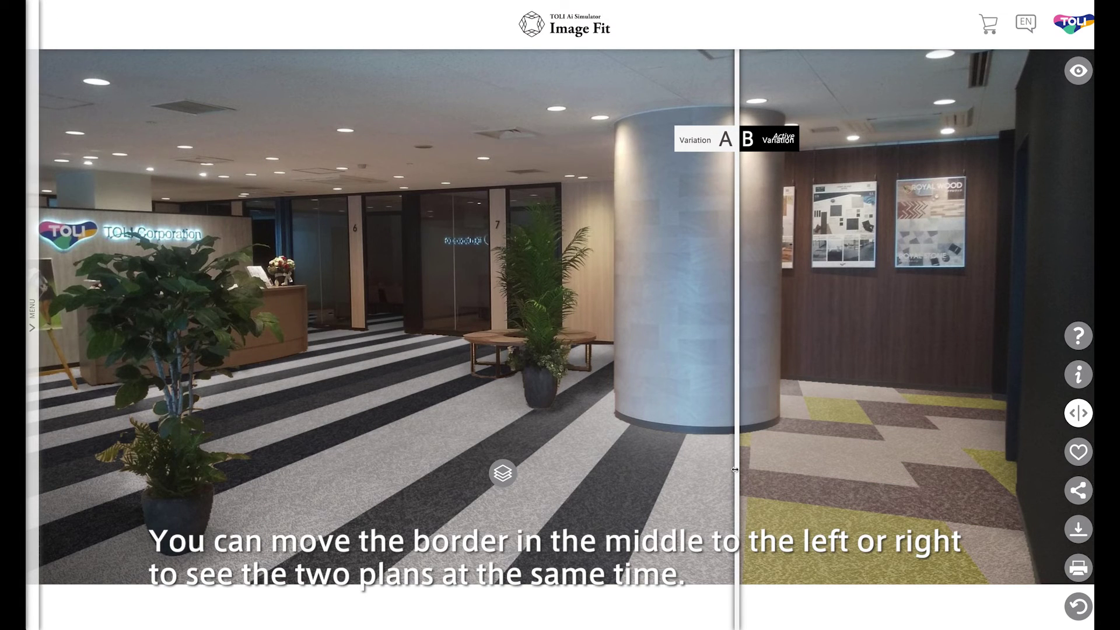
- Drag the A/B divider left to widen Variation B, then exit split view to show it room-wide
drag(734, 469, 559, 520)
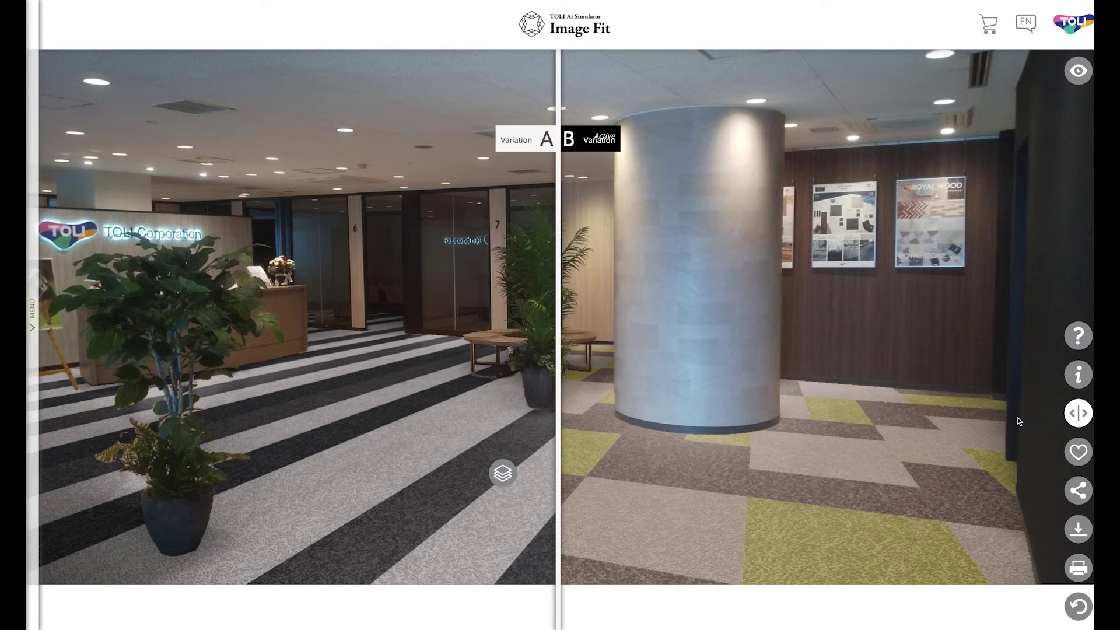
click(1085, 416)
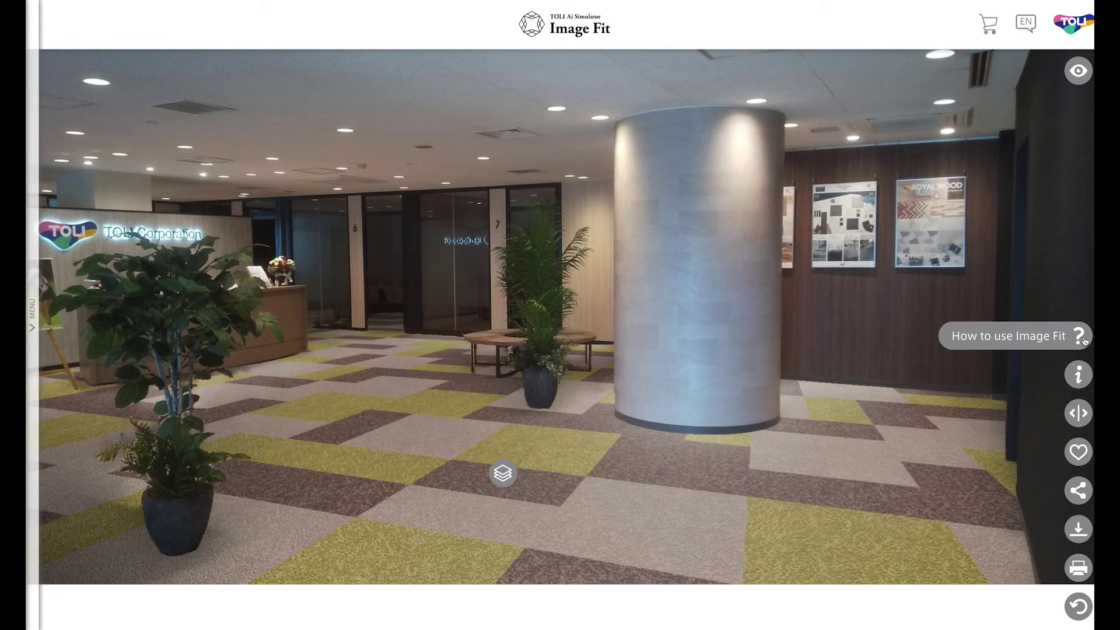
click(1079, 375)
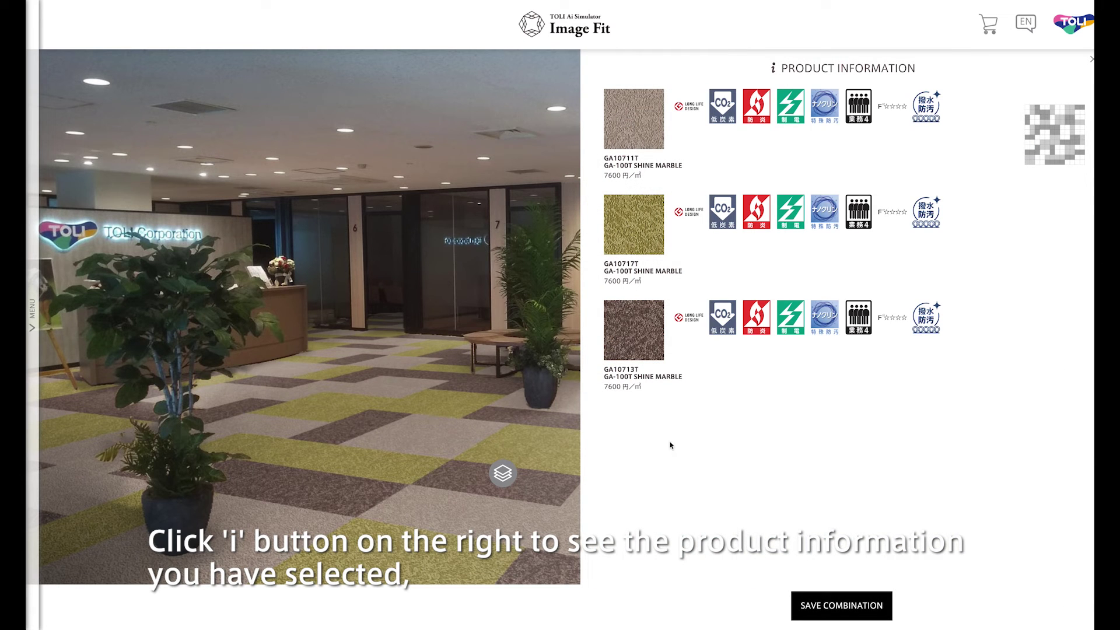
click(522, 357)
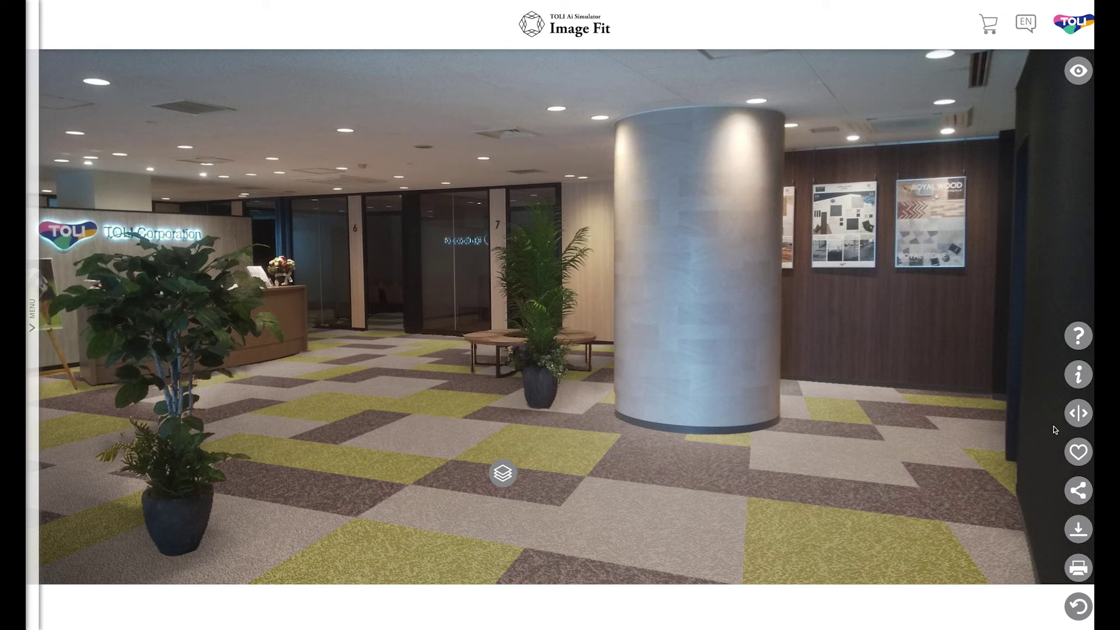
- Save the beige, green and brown carpet combination to My Favorites and close the panel
click(1079, 452)
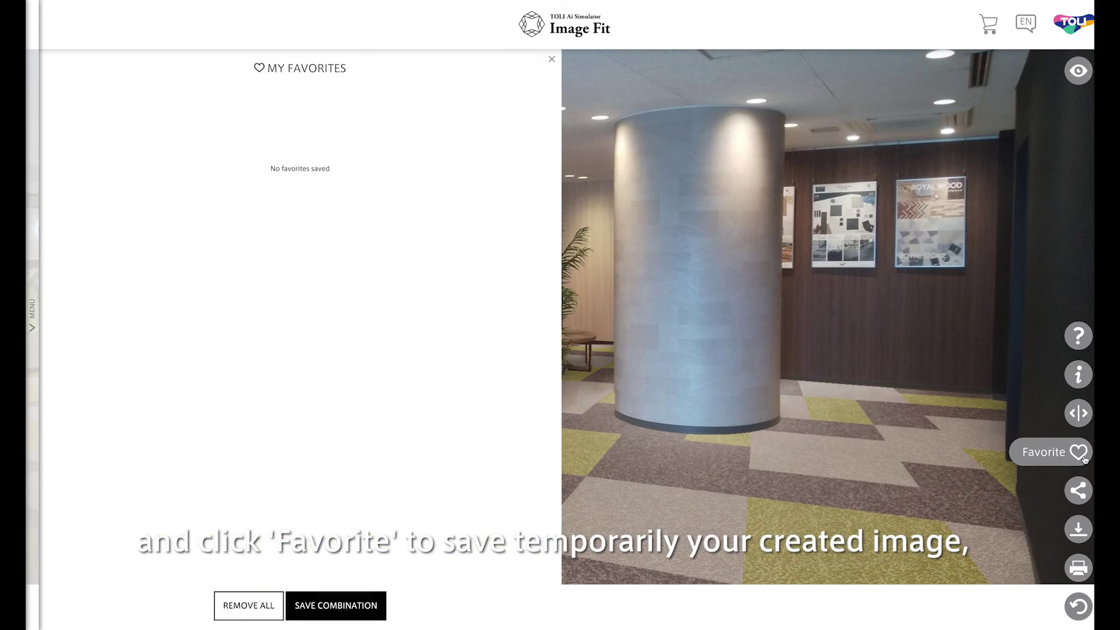
click(335, 606)
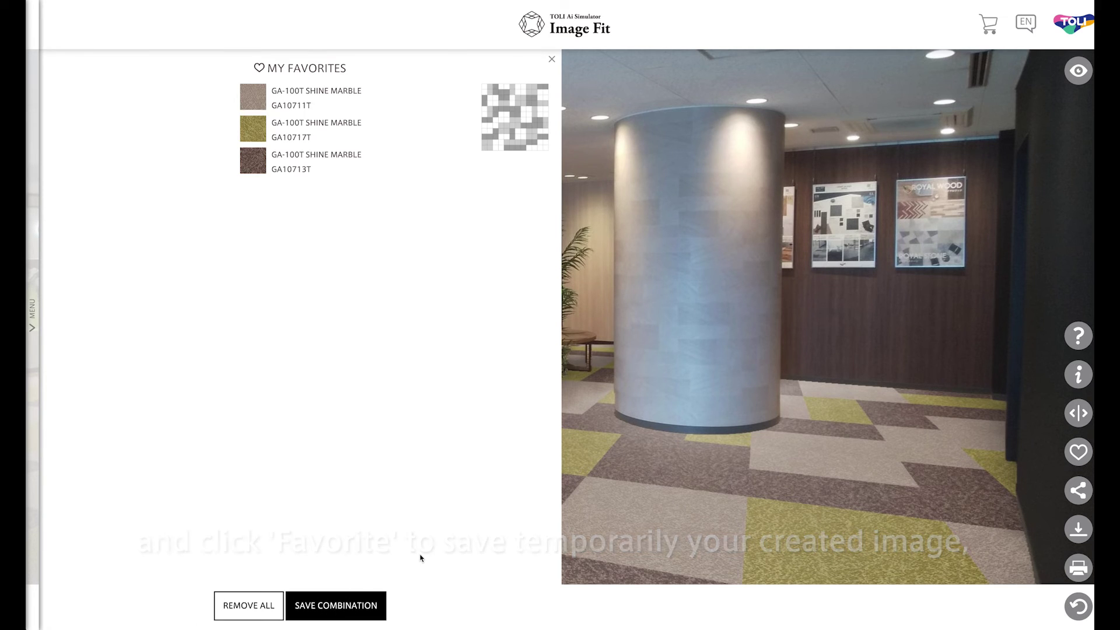
click(551, 59)
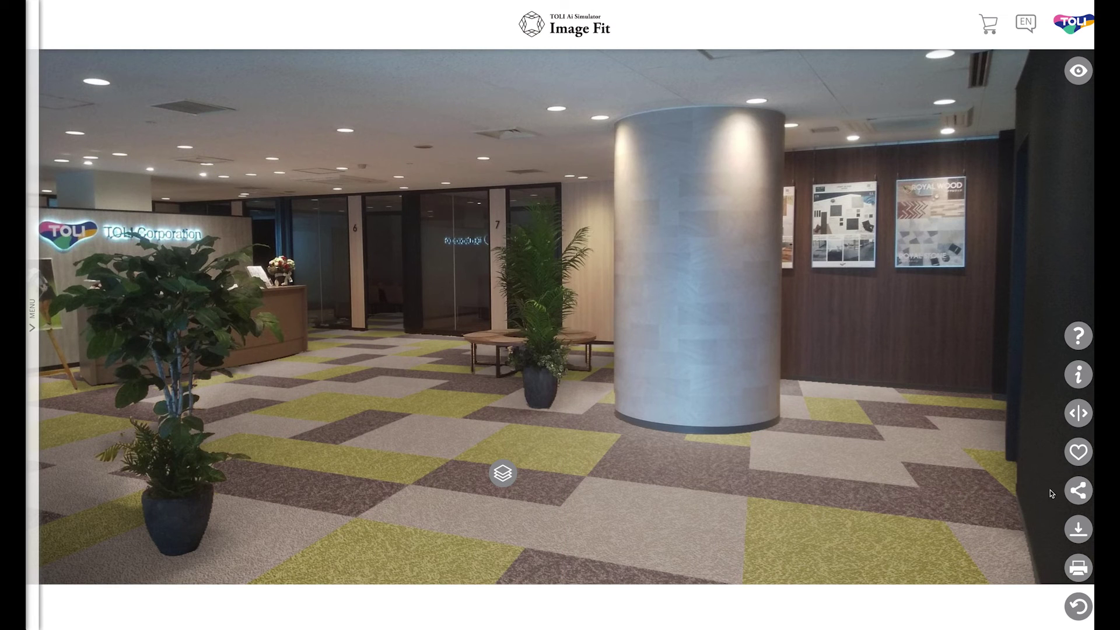
- Download the carpeted lobby design as image.jpeg and open it from the download bar
click(1087, 495)
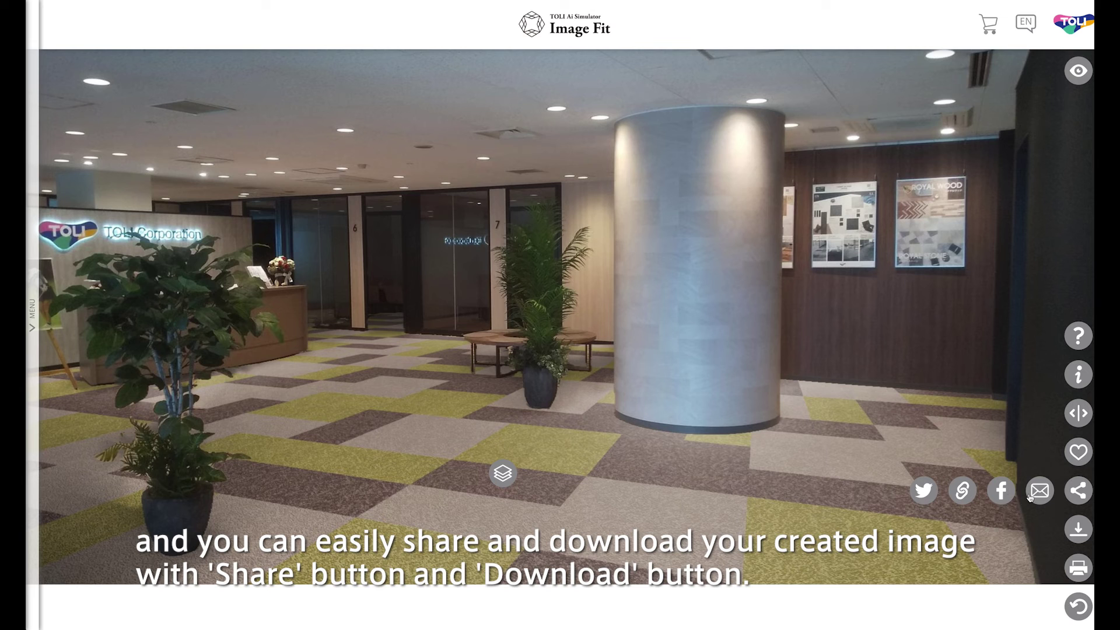
click(1076, 499)
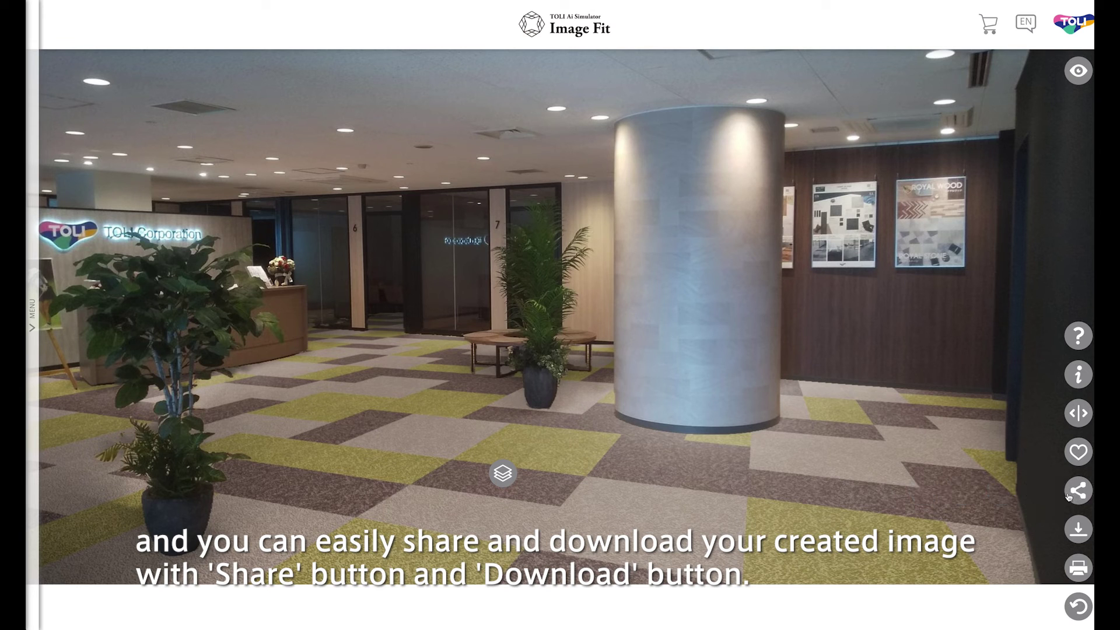
click(1079, 530)
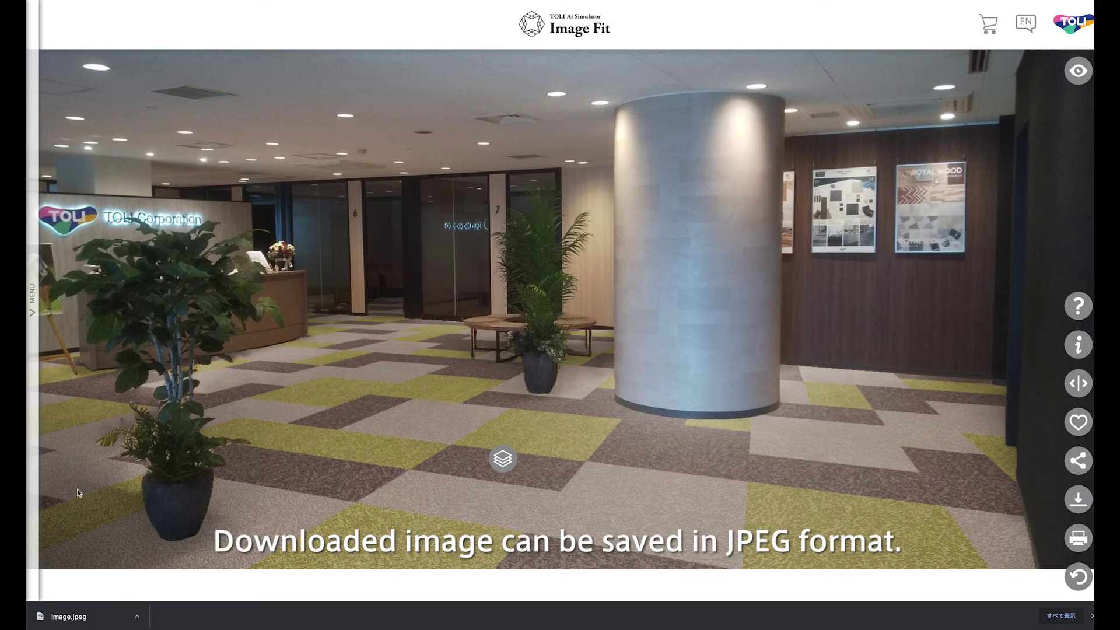
click(73, 618)
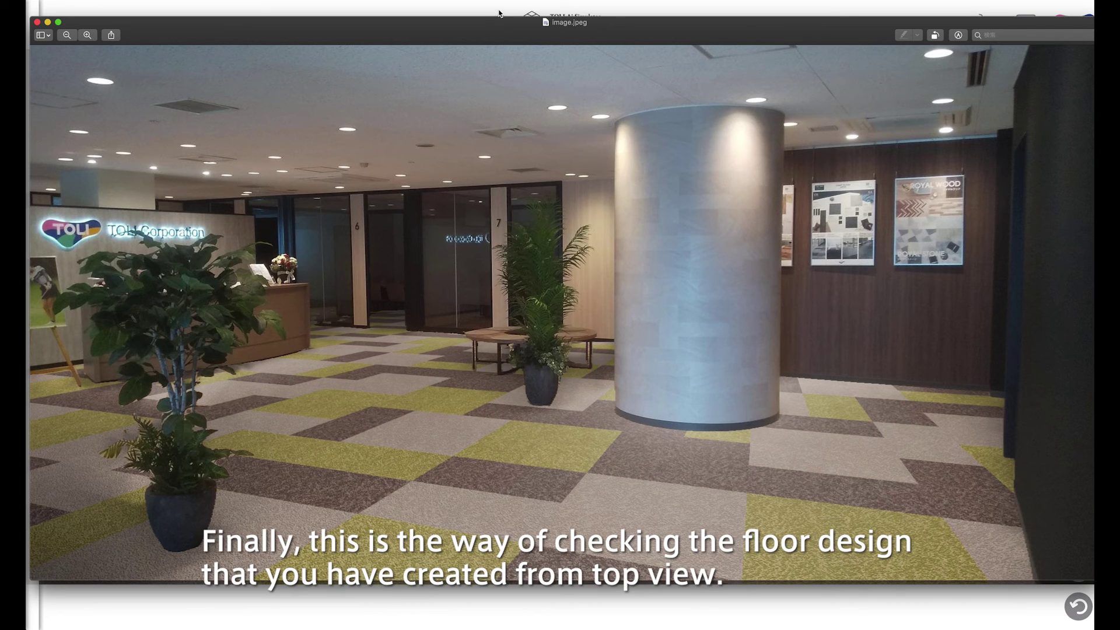
- Close the image.jpeg Preview window with Cmd+W
key(super+w)
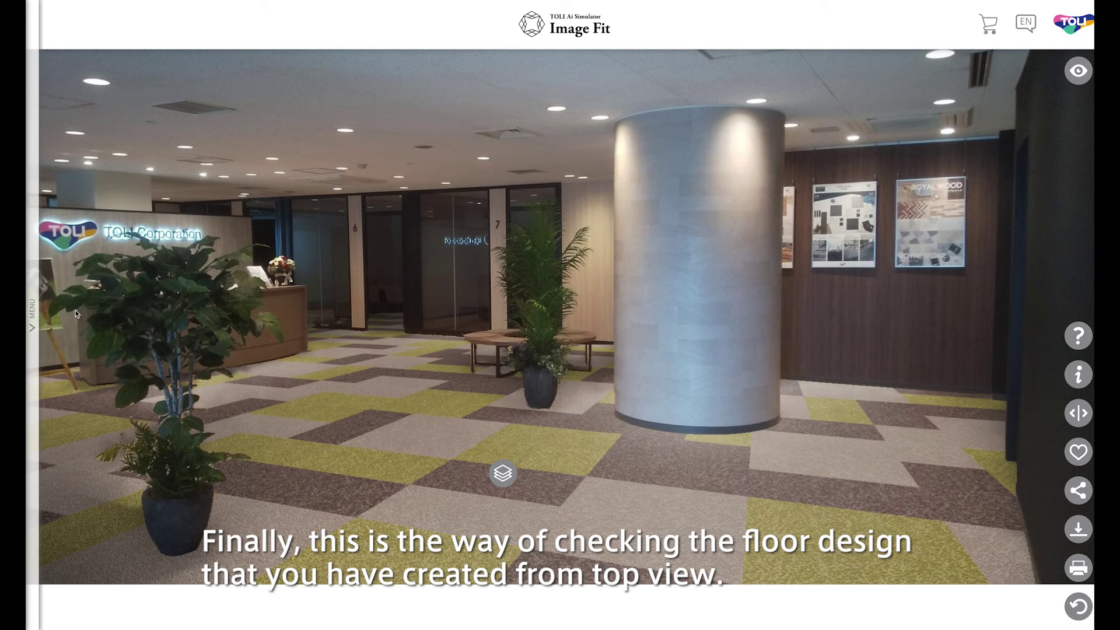
- Switch the room image to Detailed views for an overhead close-up of the tile layout
click(32, 317)
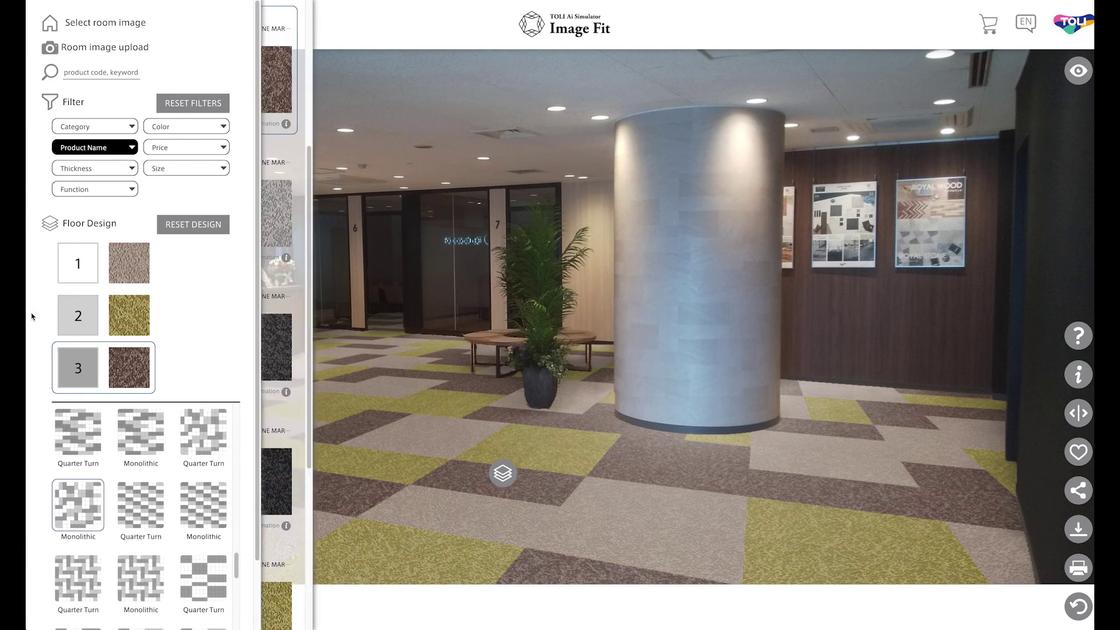
click(104, 23)
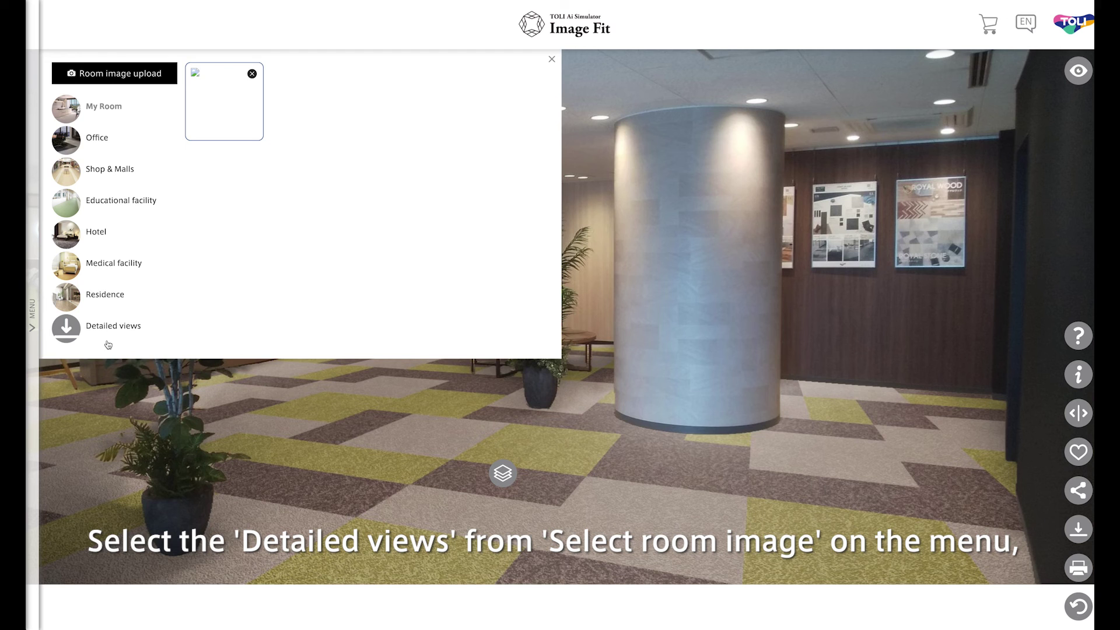
click(76, 334)
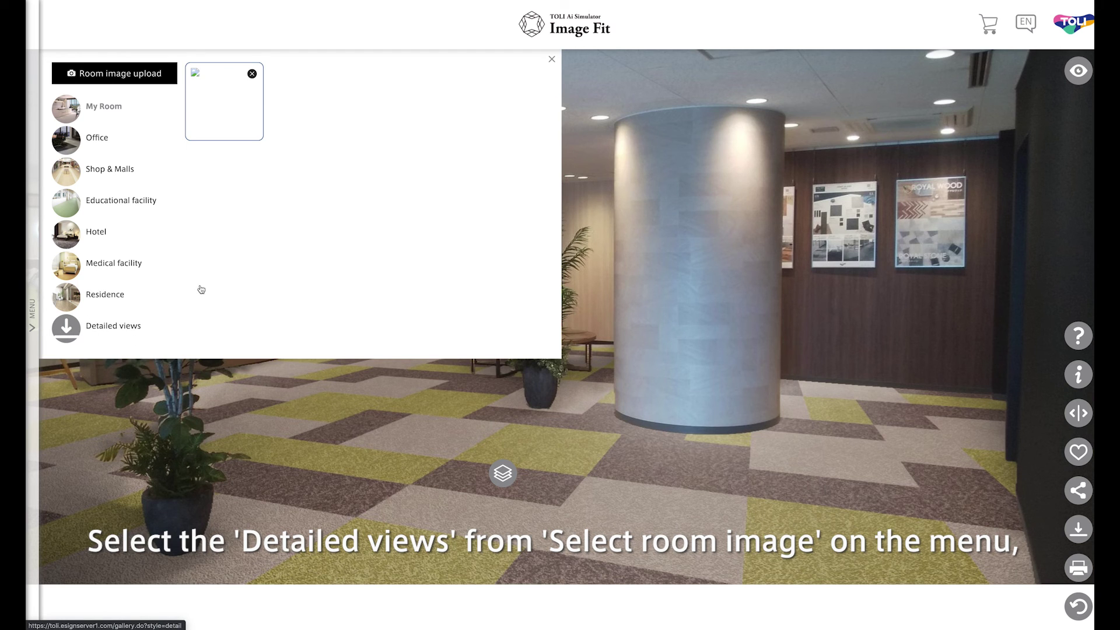
click(628, 240)
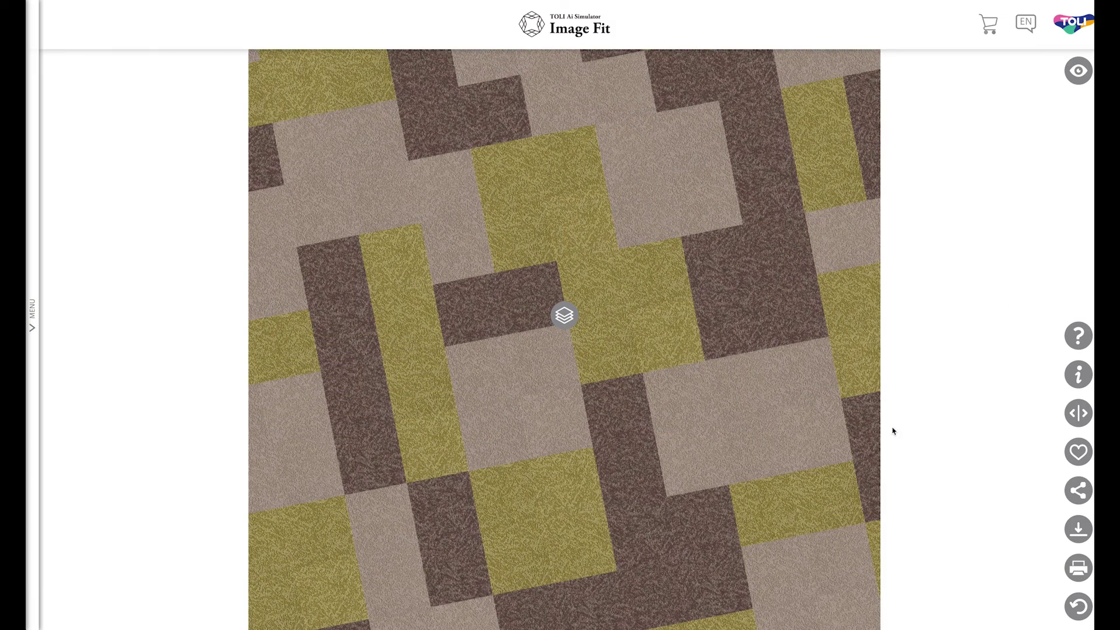
- Rotate the overhead tile pattern back to 0° and hide the on-screen icons
click(1077, 606)
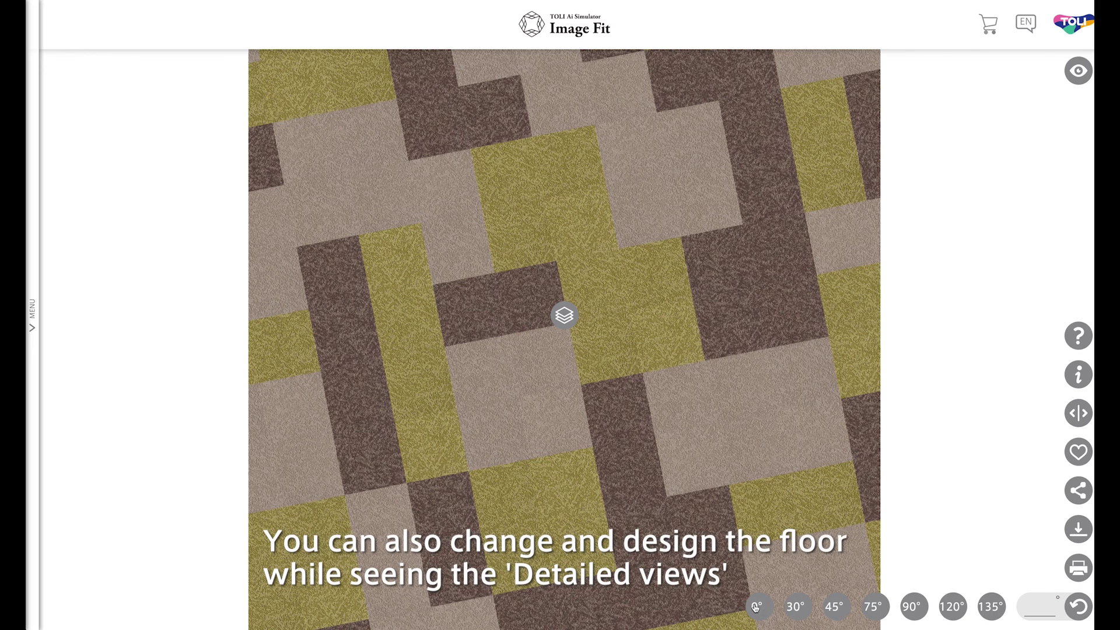
click(797, 606)
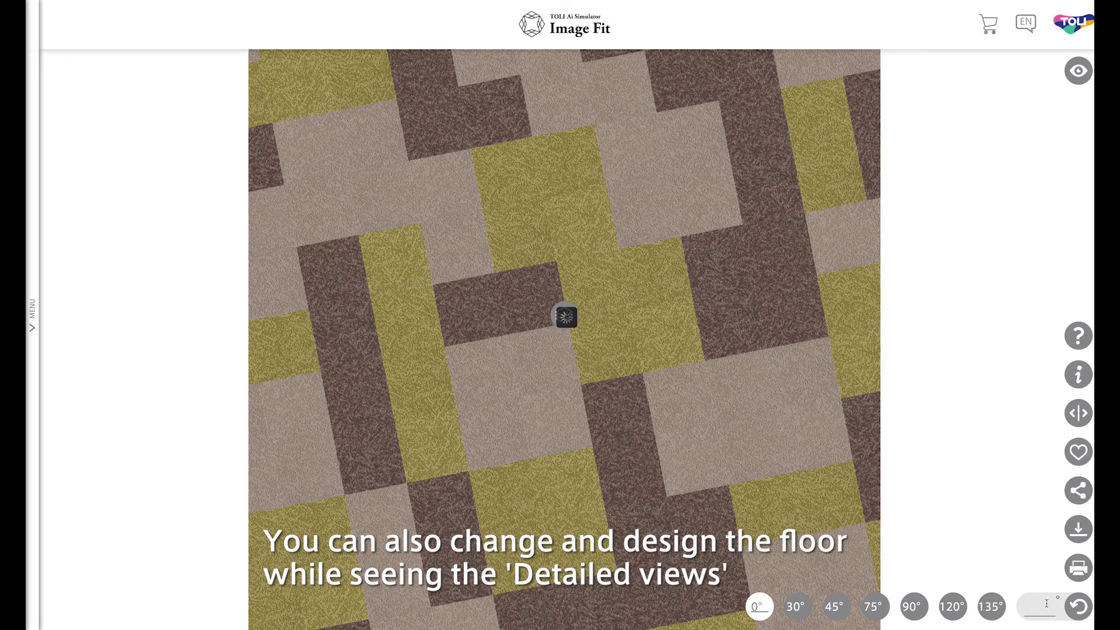
click(1077, 606)
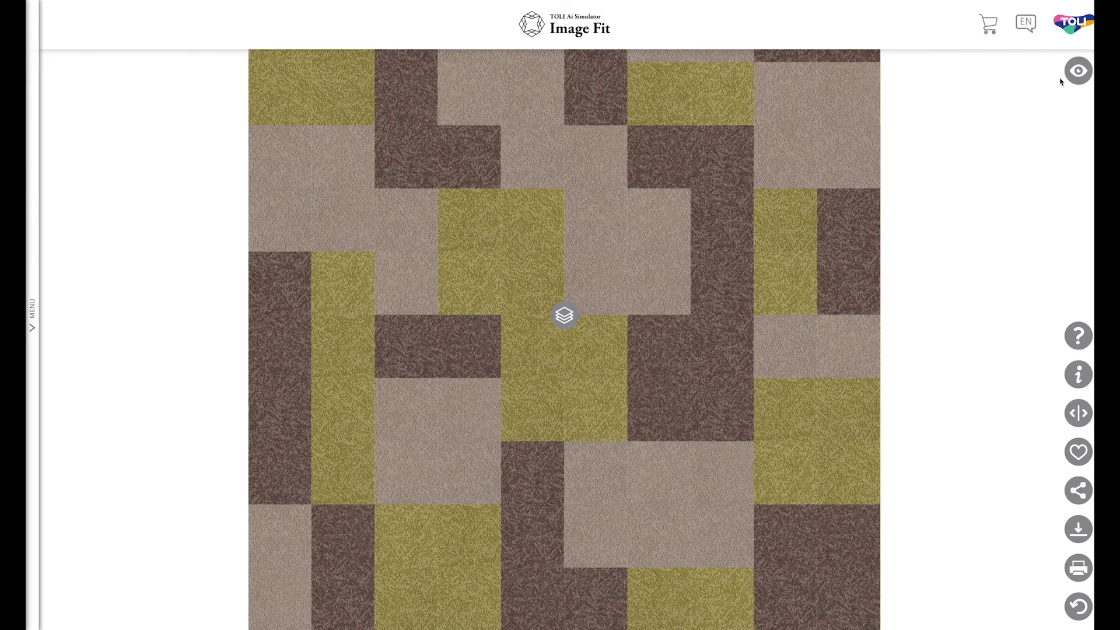
click(1078, 72)
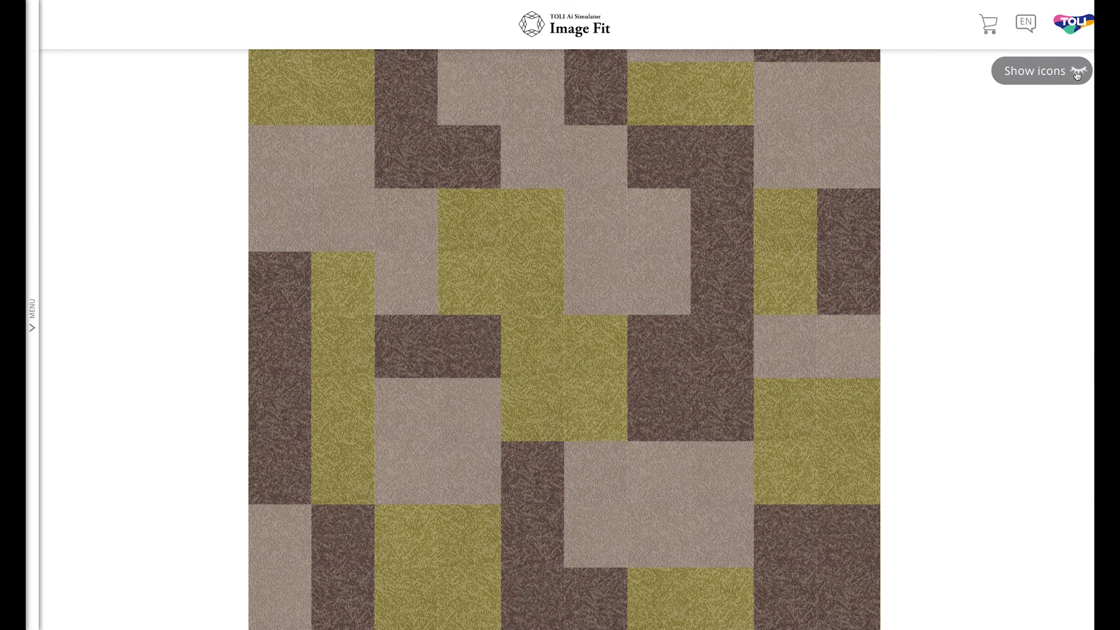